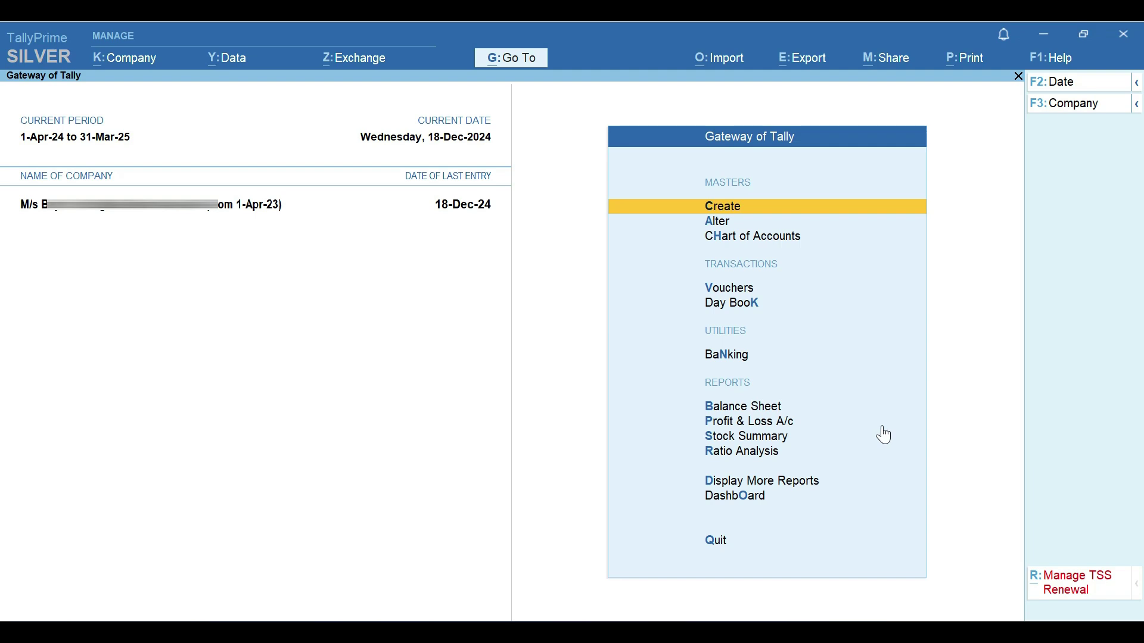
# Open the Account Books section within the additional reports
pyautogui.press('Down')
pyautogui.press('Down')
pyautogui.press('Down')
pyautogui.press('Down')
pyautogui.press('Down')
pyautogui.press('Down')
pyautogui.press('Down')
pyautogui.press('Down')
pyautogui.press('Down')
pyautogui.press('Down')
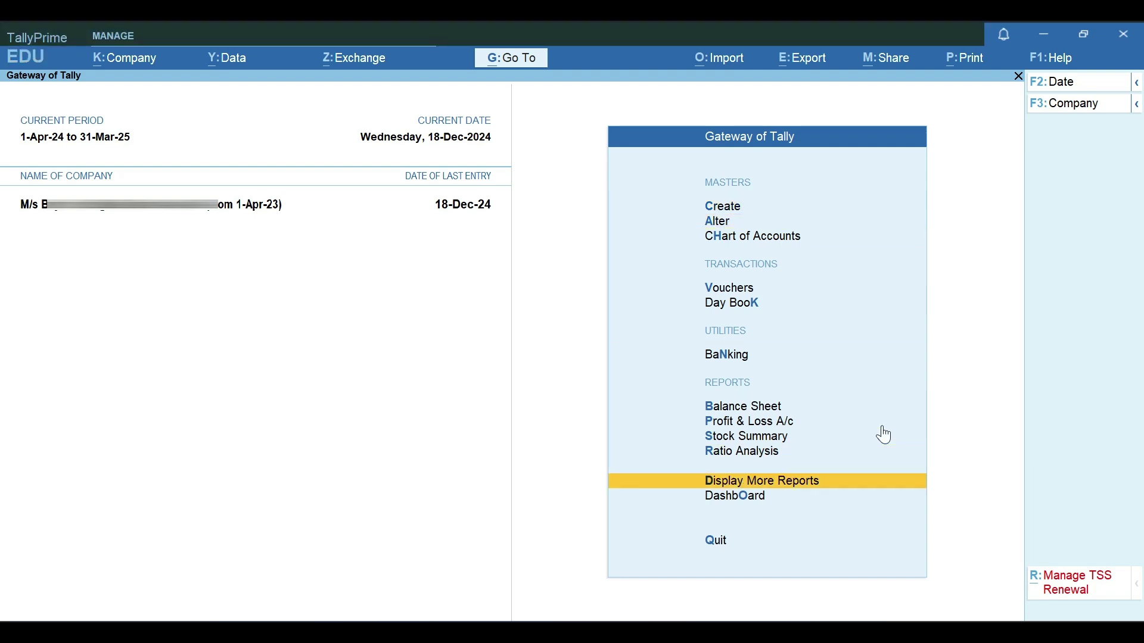
pyautogui.press('Return')
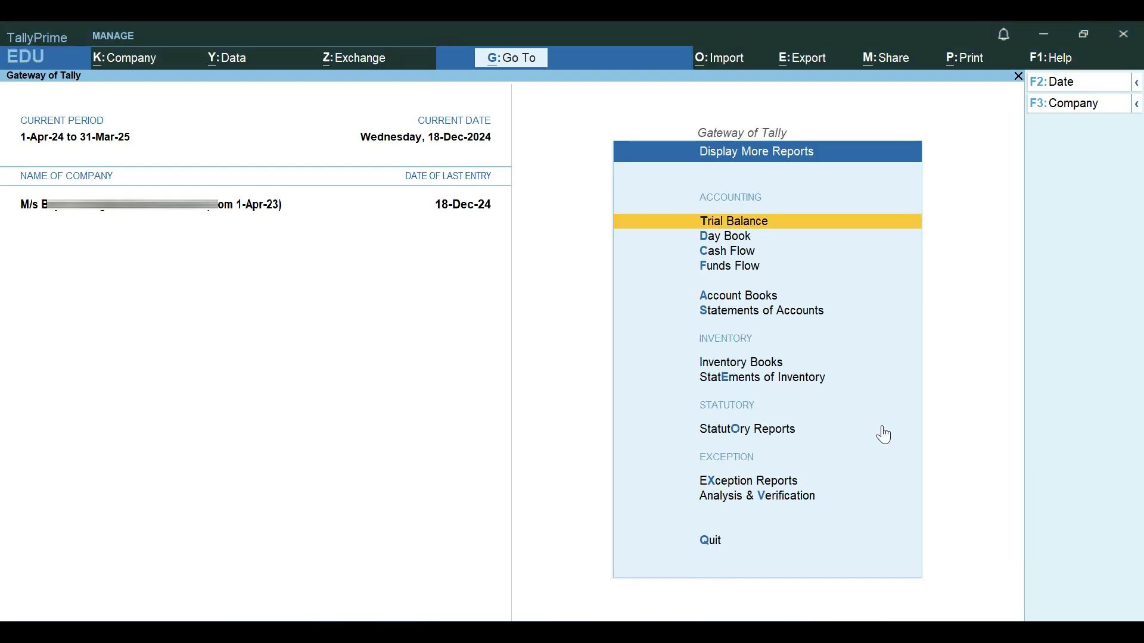
pyautogui.press('Down')
pyautogui.press('Down')
pyautogui.press('Down')
pyautogui.press('Down')
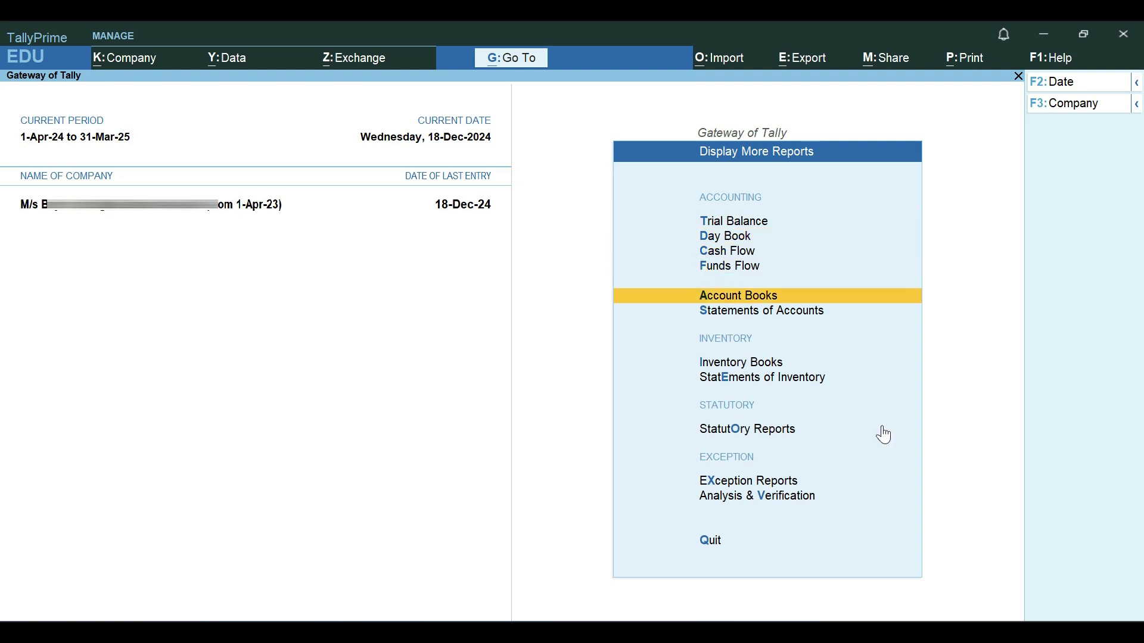
pyautogui.press('Return')
# Open the Sales Register from the account books
pyautogui.press('Down')
pyautogui.press('Down')
pyautogui.press('Down')
pyautogui.press('Down')
pyautogui.press('Down')
pyautogui.press('Down')
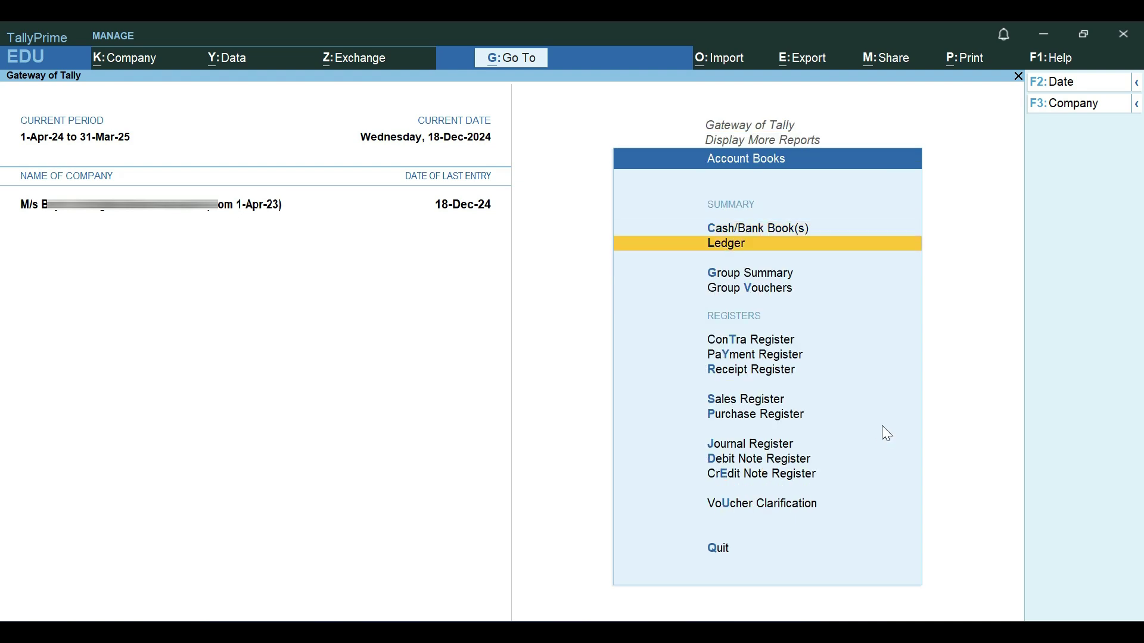
pyautogui.press('Down')
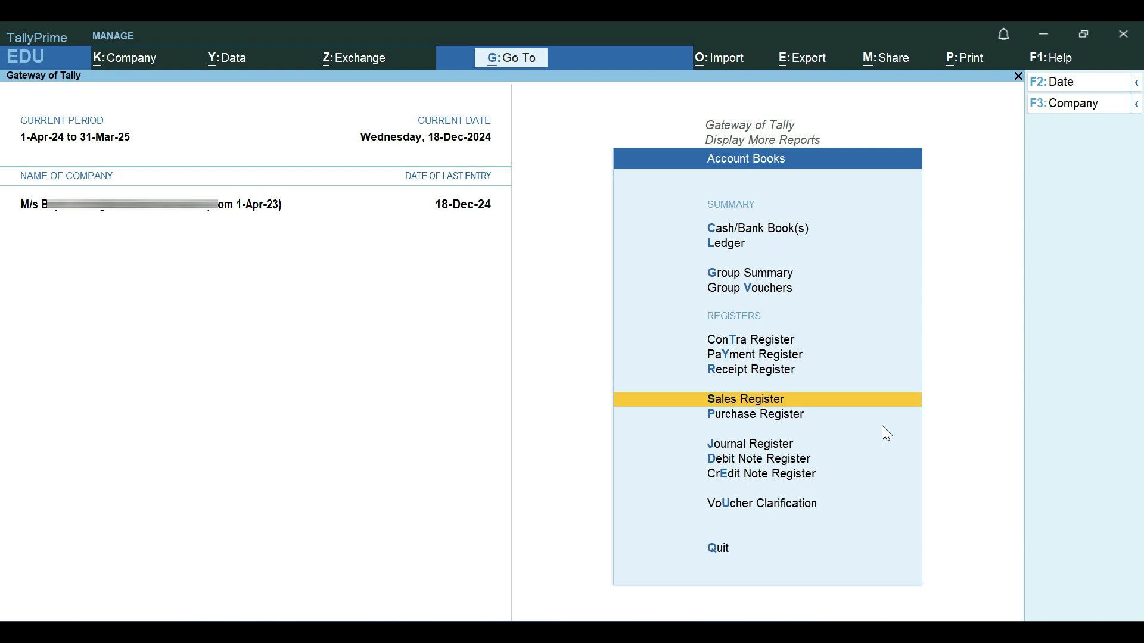
pyautogui.press('Return')
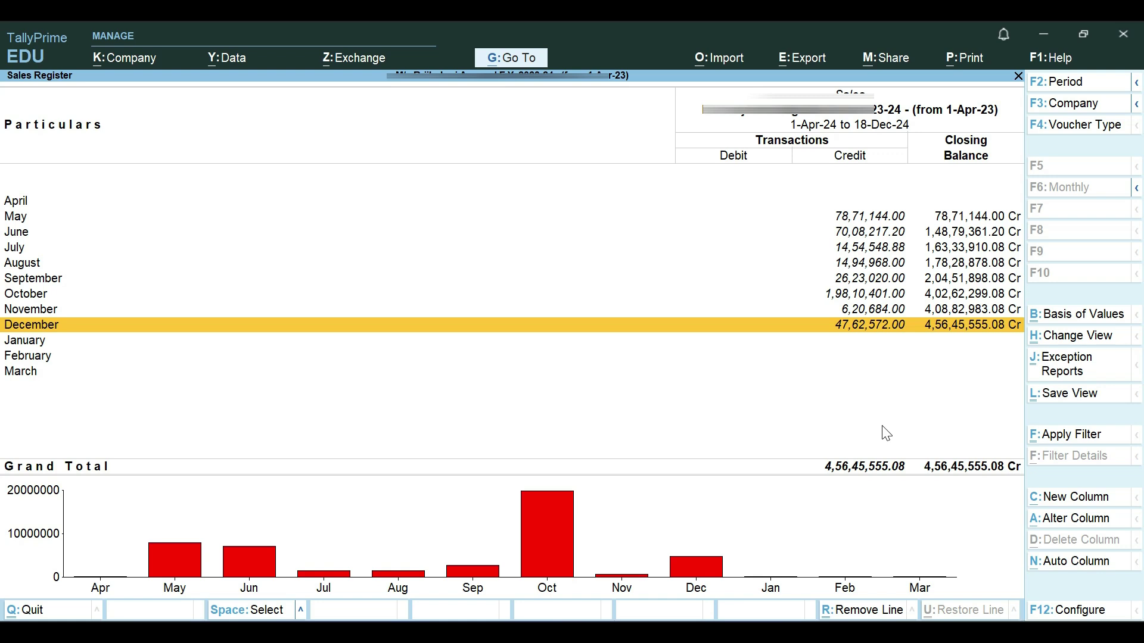
pyautogui.press('Up')
pyautogui.press('Up')
pyautogui.press('Up')
pyautogui.press('Up')
pyautogui.press('Up')
pyautogui.press('Up')
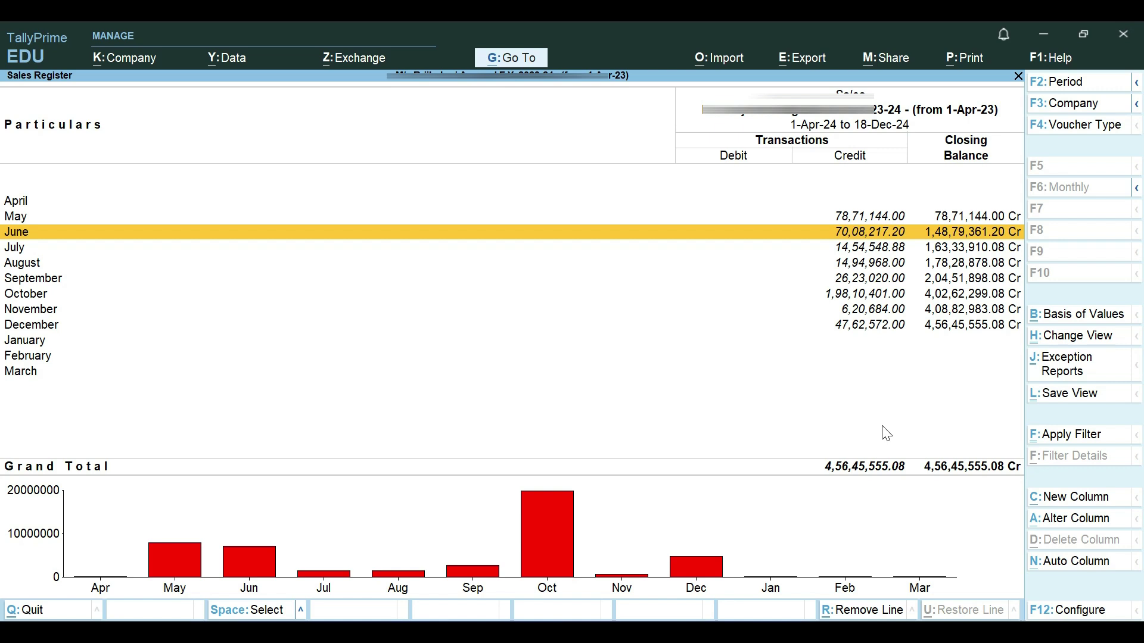
# Set the Sales Register's periodicity to Yearly and open the voucher list for Apr-2024 to Mar-2025
pyautogui.press('F12')
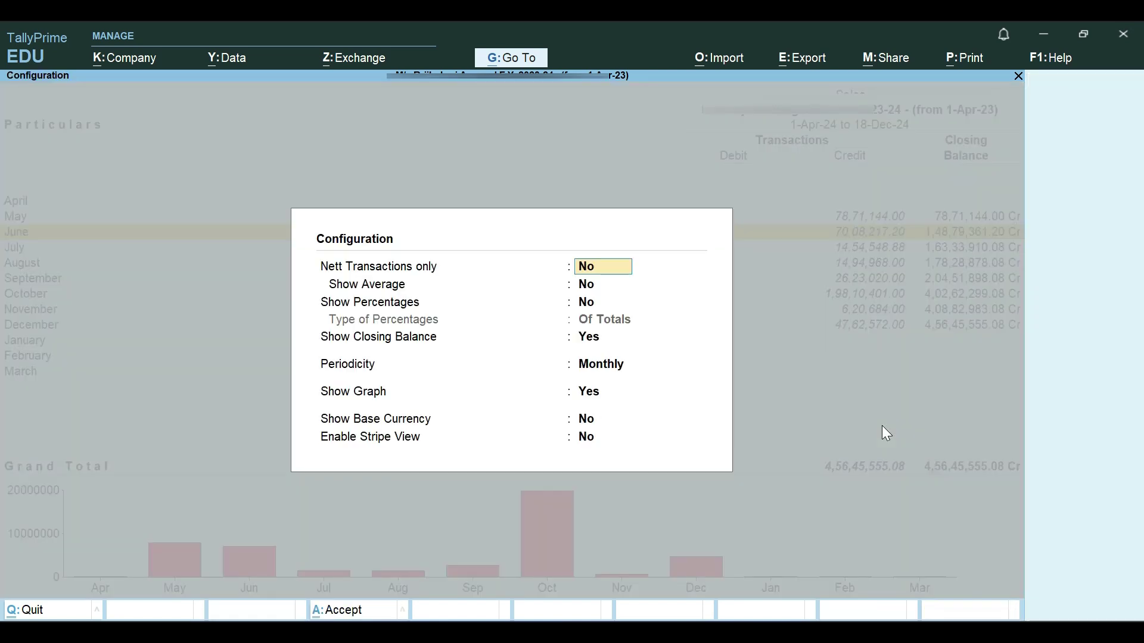
pyautogui.press('Down')
pyautogui.press('Down')
pyautogui.press('Down')
pyautogui.press('Down')
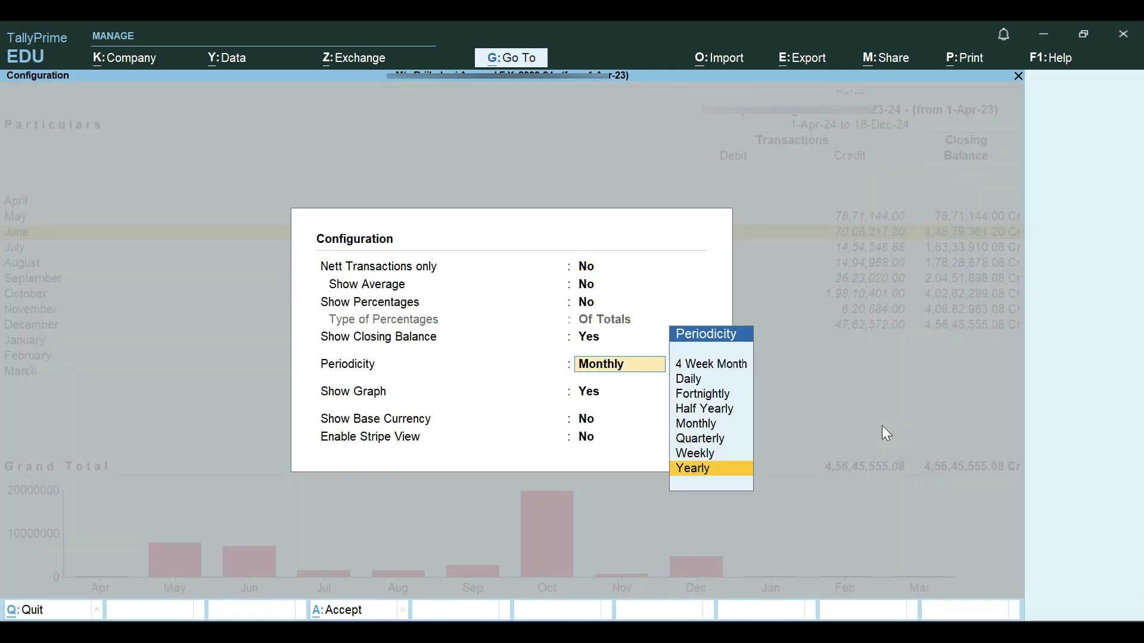
pyautogui.press('Return')
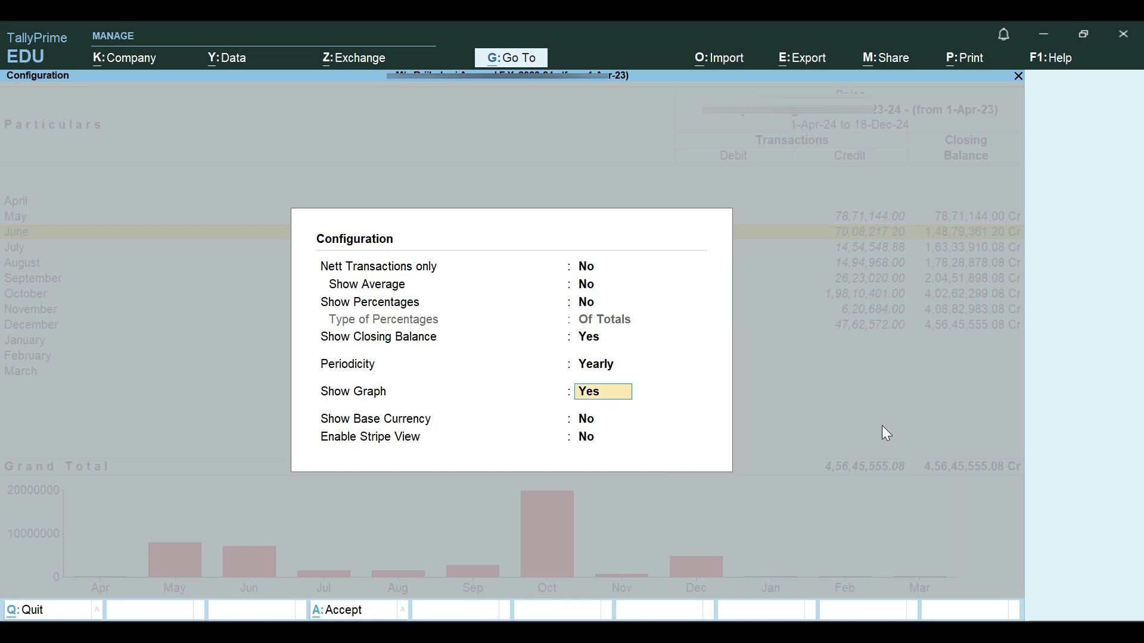
pyautogui.press('Down')
pyautogui.press('Down')
pyautogui.press('Return')
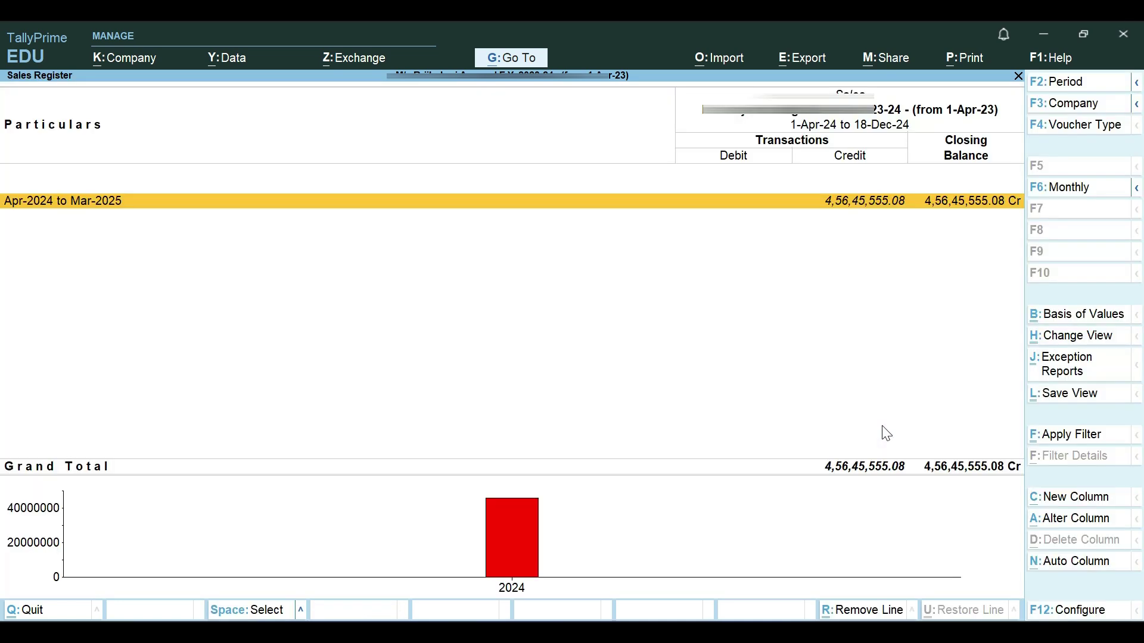
pyautogui.press('Return')
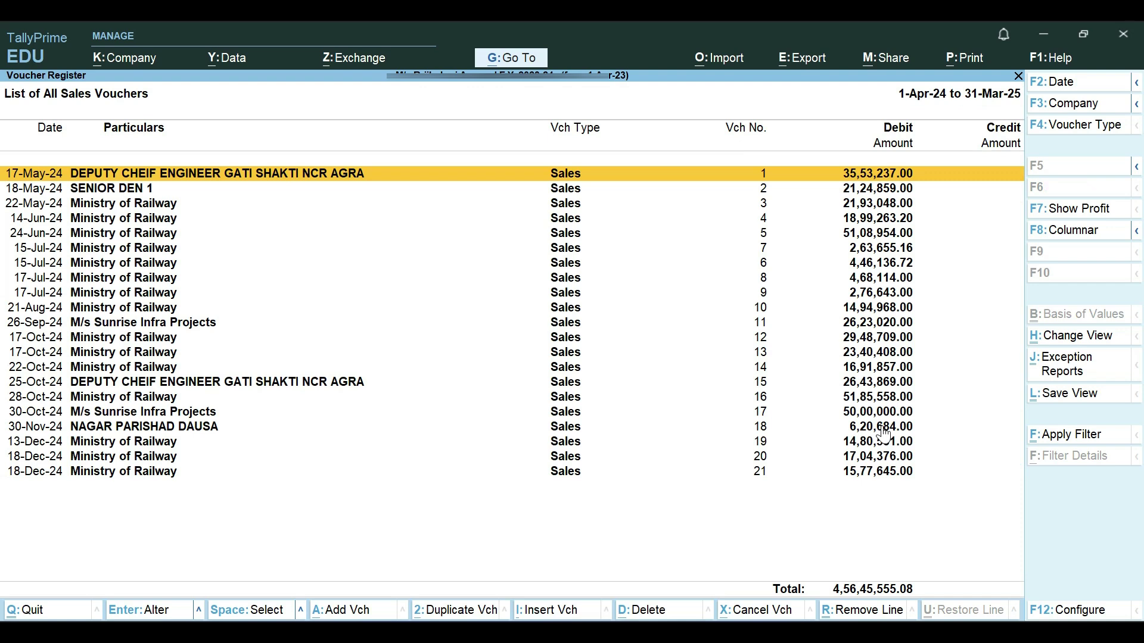
# Hide the lines of the two 17-Jul-24 Ministry of Railway sales vouchers, numbers 8 and 9, from the list
pyautogui.press('Down')
pyautogui.press('Down')
pyautogui.press('Down')
pyautogui.press('Down')
pyautogui.press('Down')
pyautogui.press('Down')
pyautogui.press('Down')
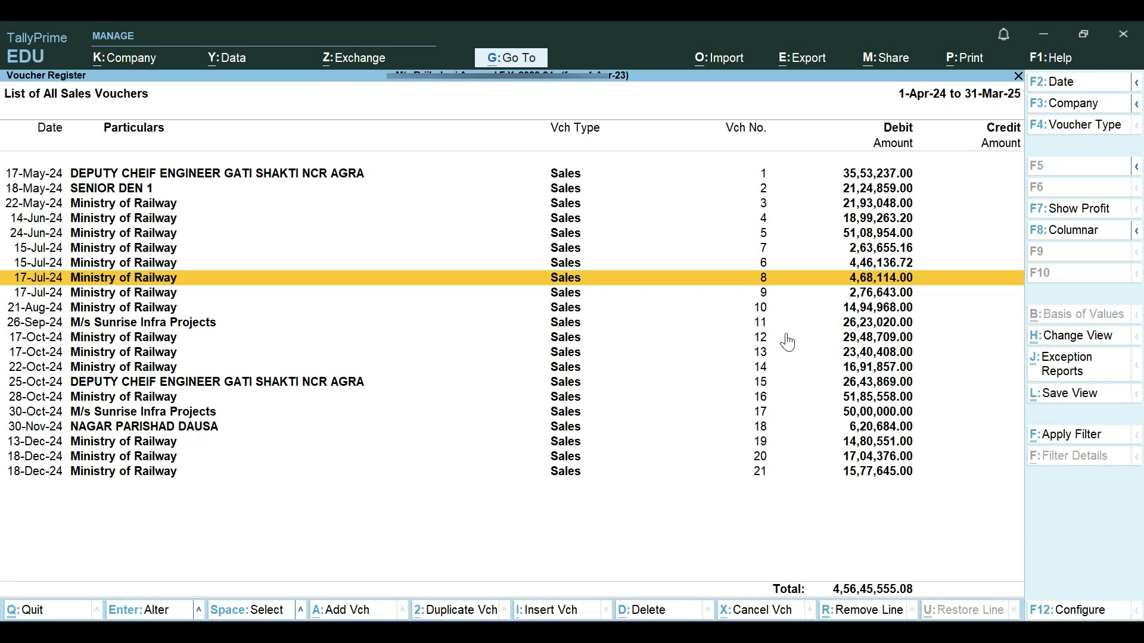
pyautogui.press('space')
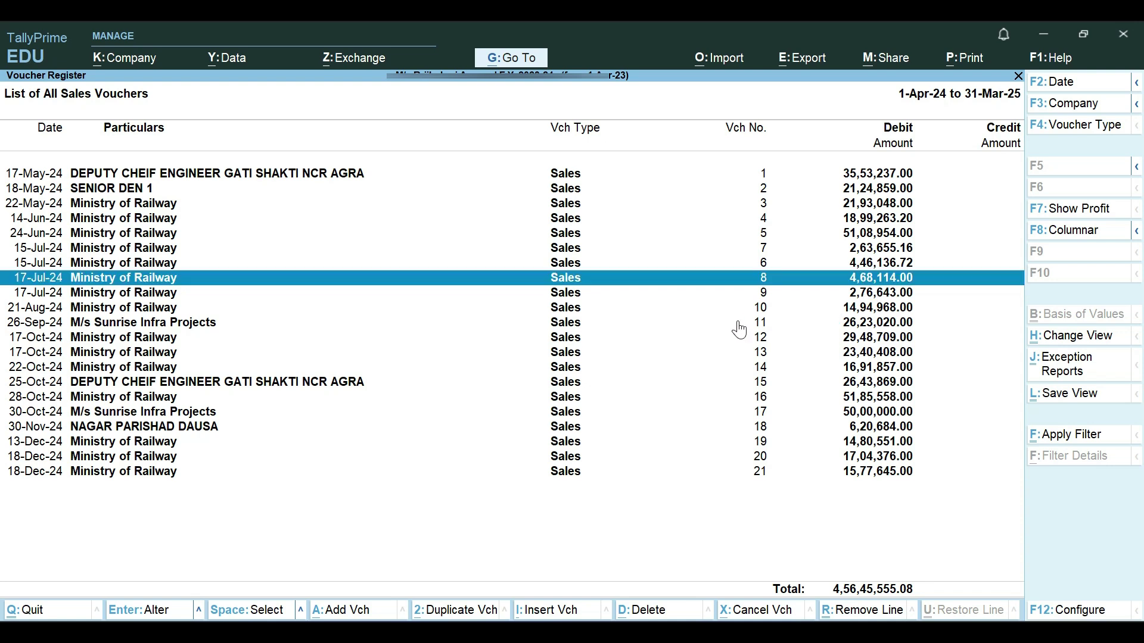
pyautogui.press('space')
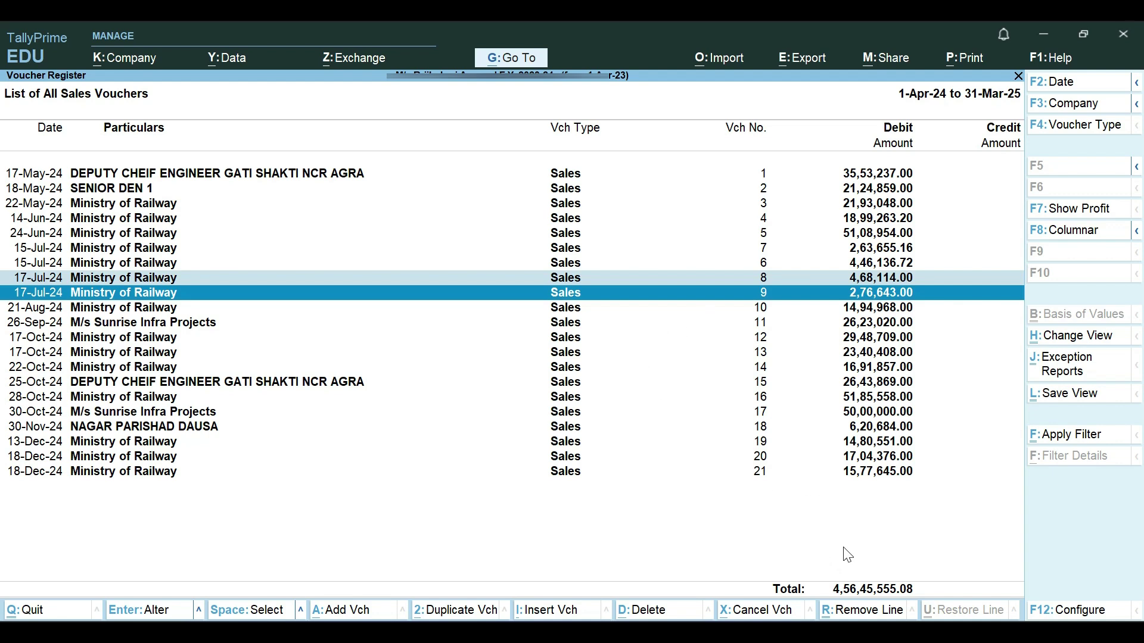
pyautogui.hotkey('ctrl', 'r')
pyautogui.press('ctrl')
pyautogui.hotkey('ctrl', 'r')
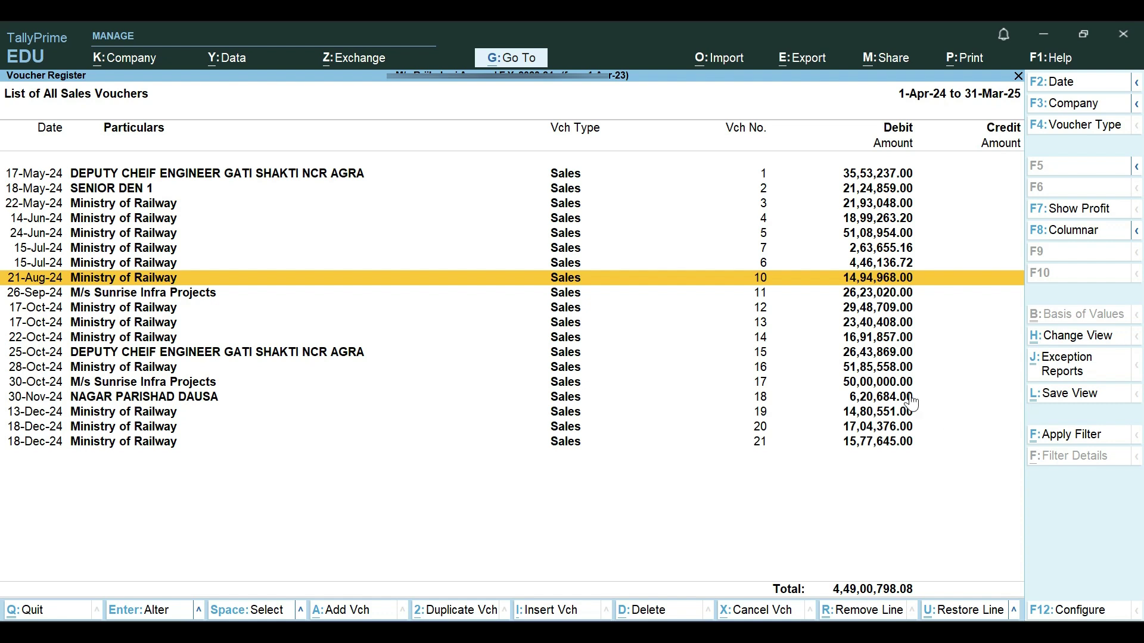
# Restore both hidden 17-Jul-24 voucher lines to the list
pyautogui.hotkey('ctrl', 'u')
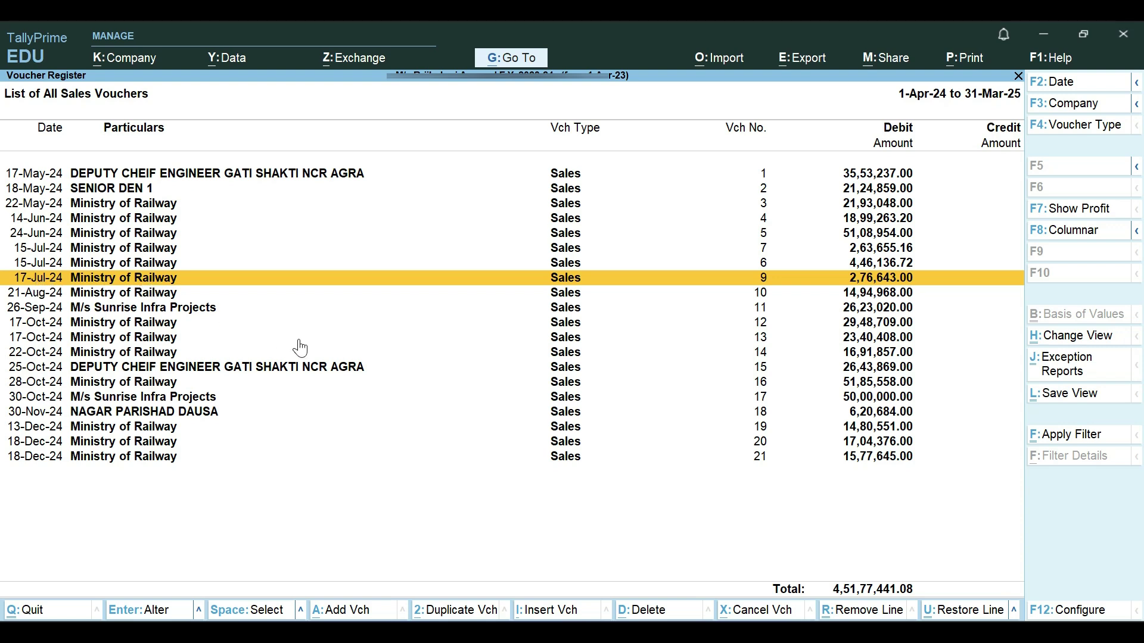
pyautogui.hotkey('ctrl', 'u')
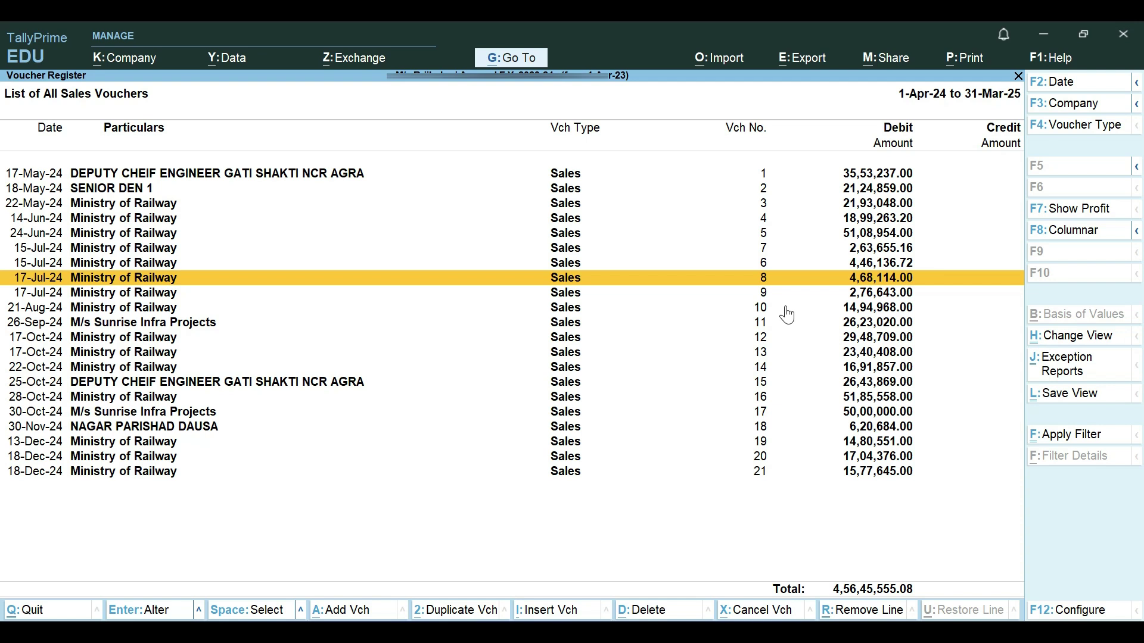
# Delete the 18-Dec-24 Ministry of Railway sales voucher number 20
pyautogui.press('Down')
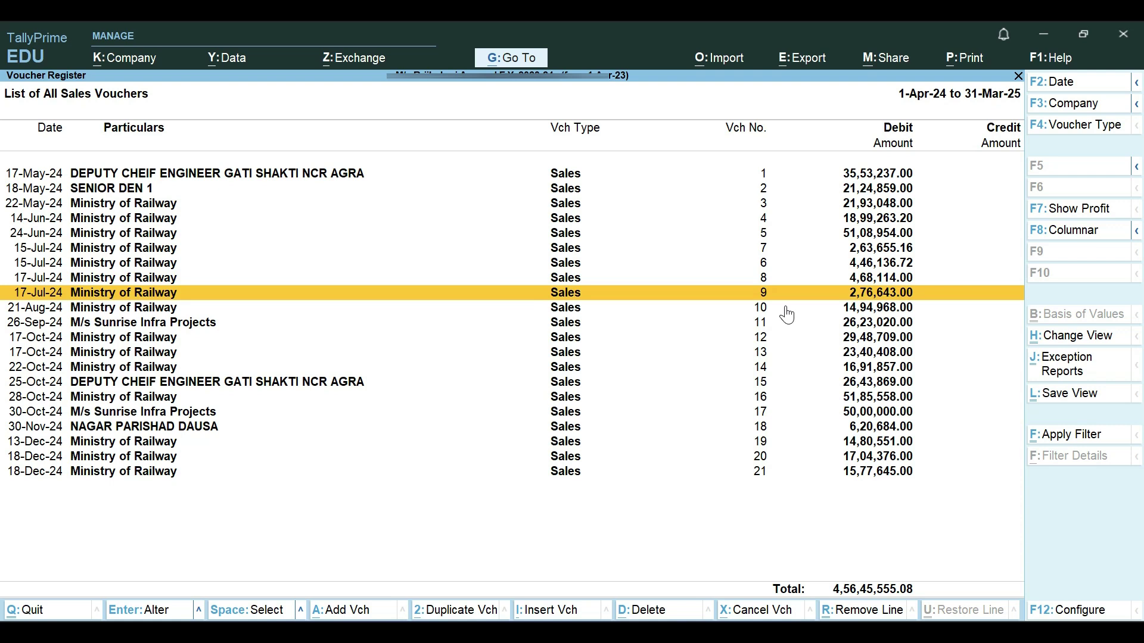
pyautogui.press('Down')
pyautogui.press('Down')
pyautogui.press('Down')
pyautogui.press('Down')
pyautogui.press('Down')
pyautogui.press('Down')
pyautogui.press('Down')
pyautogui.press('Down')
pyautogui.press('Down')
pyautogui.press('Down')
pyautogui.press('Down')
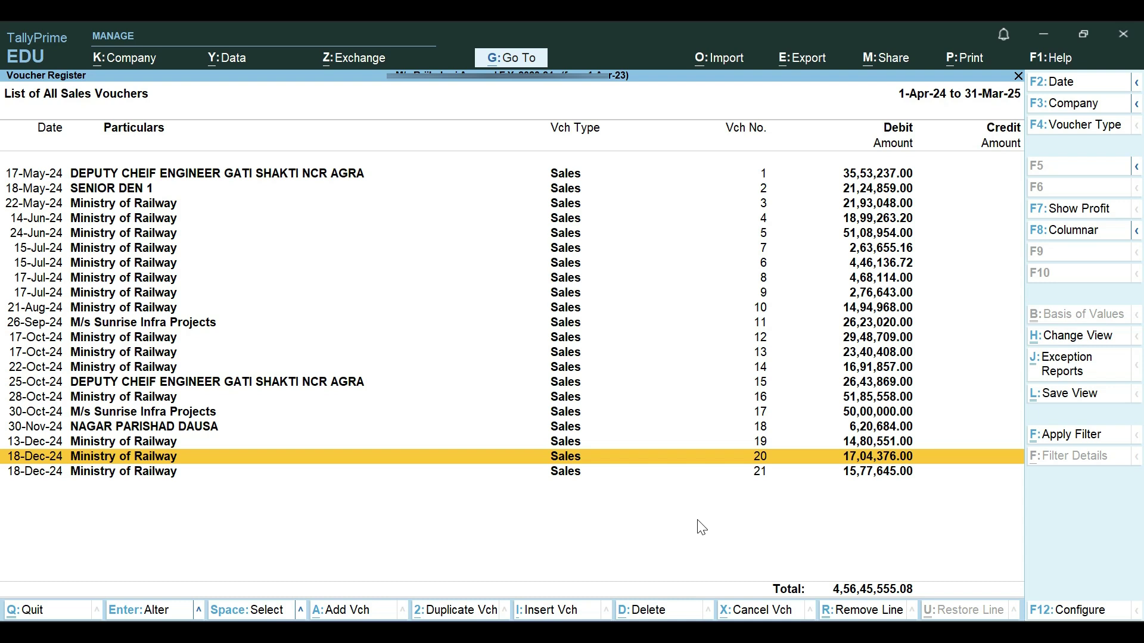
pyautogui.press('alt')
pyautogui.hotkey('alt', 'd')
pyautogui.press('alt')
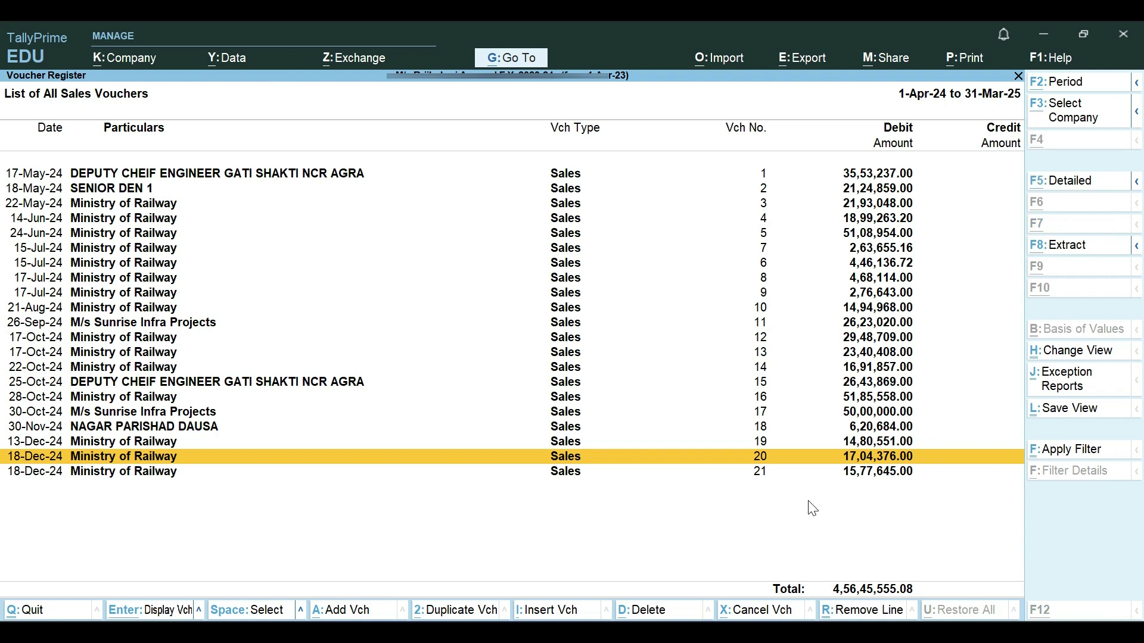
pyautogui.hotkey('alt', 'd')
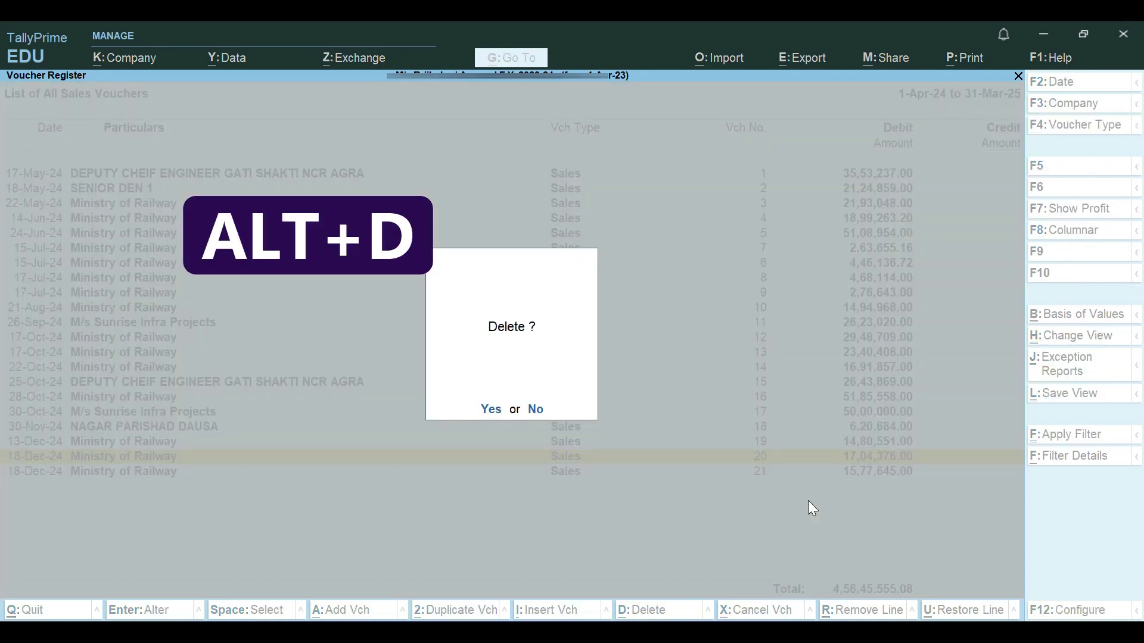
pyautogui.press('y')
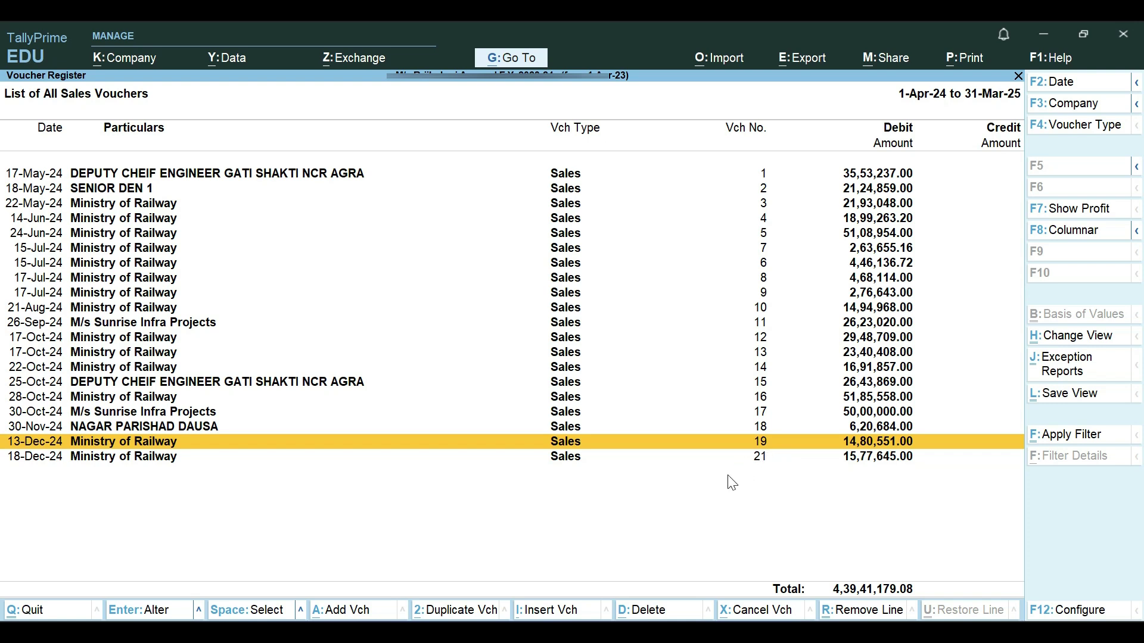
# Start a new sales voucher from the 30-Oct-24 M/s Sunrise Infra Projects line and discard it
pyautogui.press('Up')
pyautogui.press('Up')
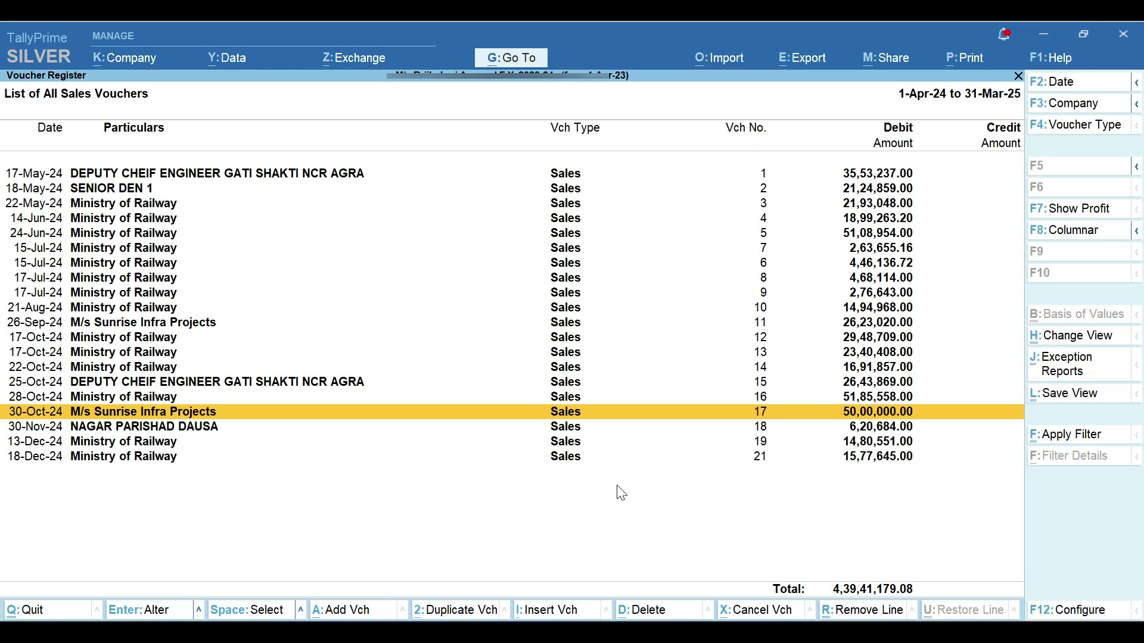
pyautogui.hotkey('alt', 'a')
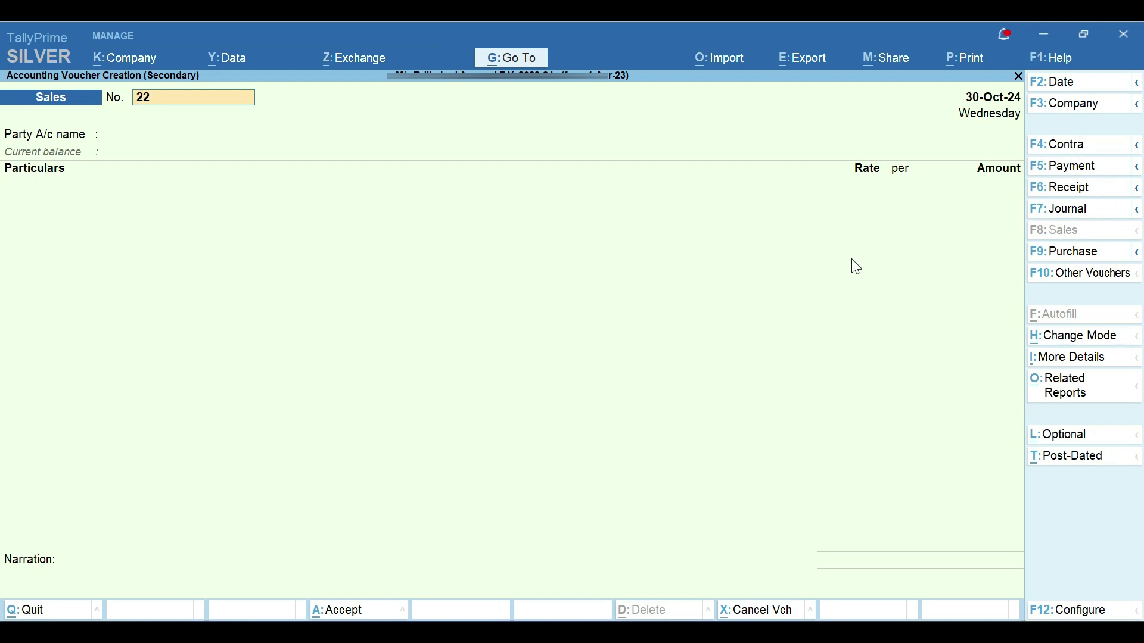
pyautogui.press('BackSpace')
pyautogui.press('Escape')
pyautogui.press('y')
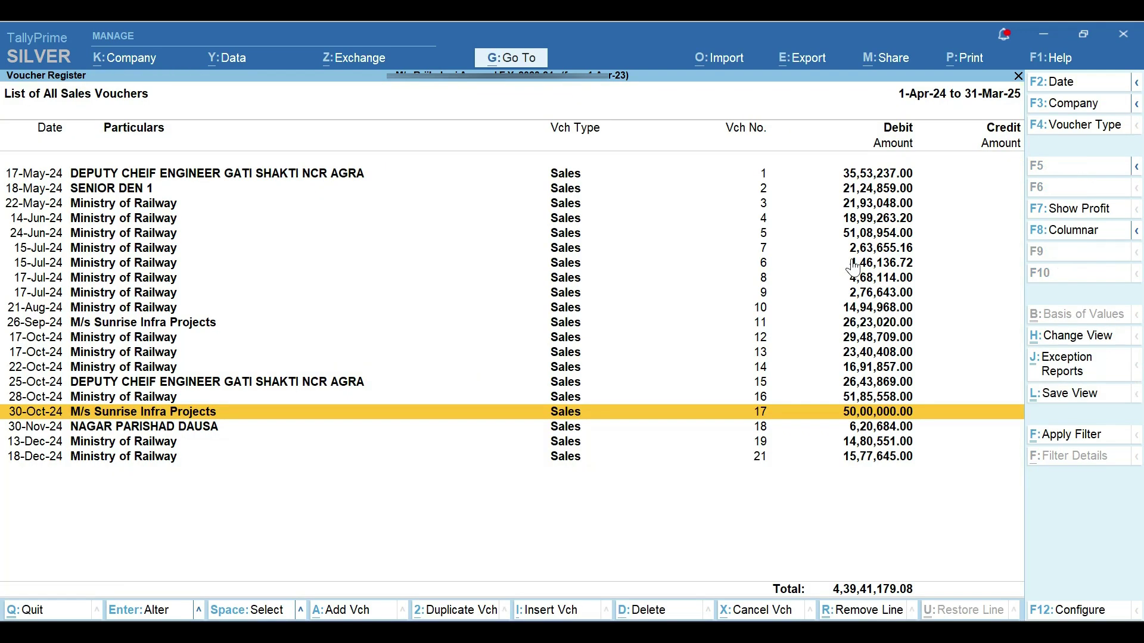
# Duplicate the 13-Dec-24 Ministry of Railway sales voucher number 19 and discard the copy
pyautogui.press('Down')
pyautogui.press('Down')
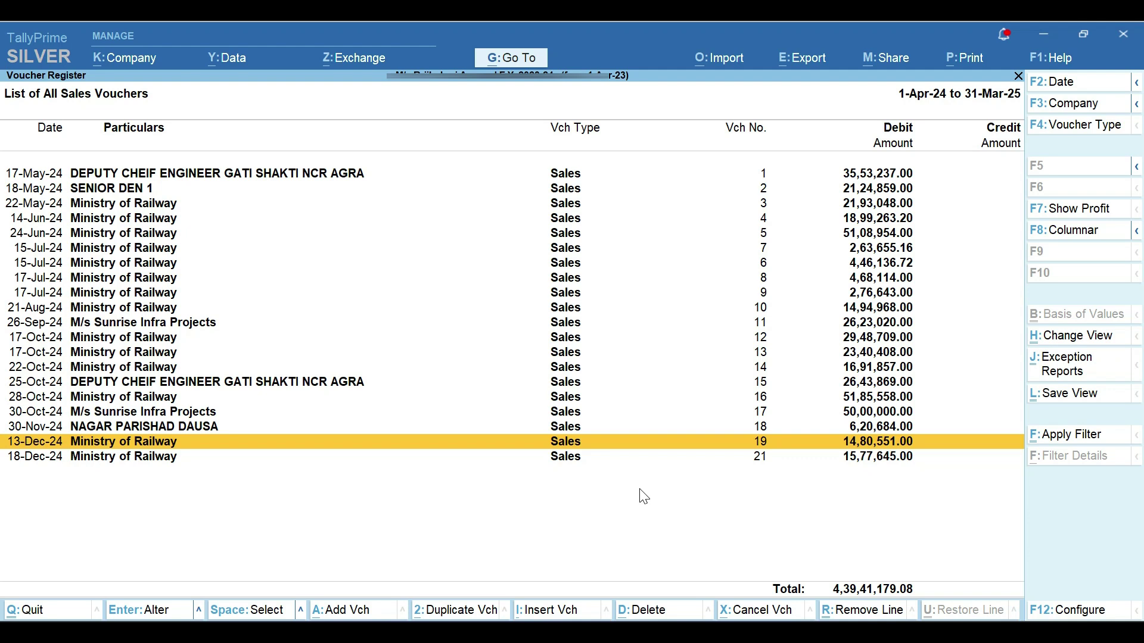
pyautogui.hotkey('alt', '2')
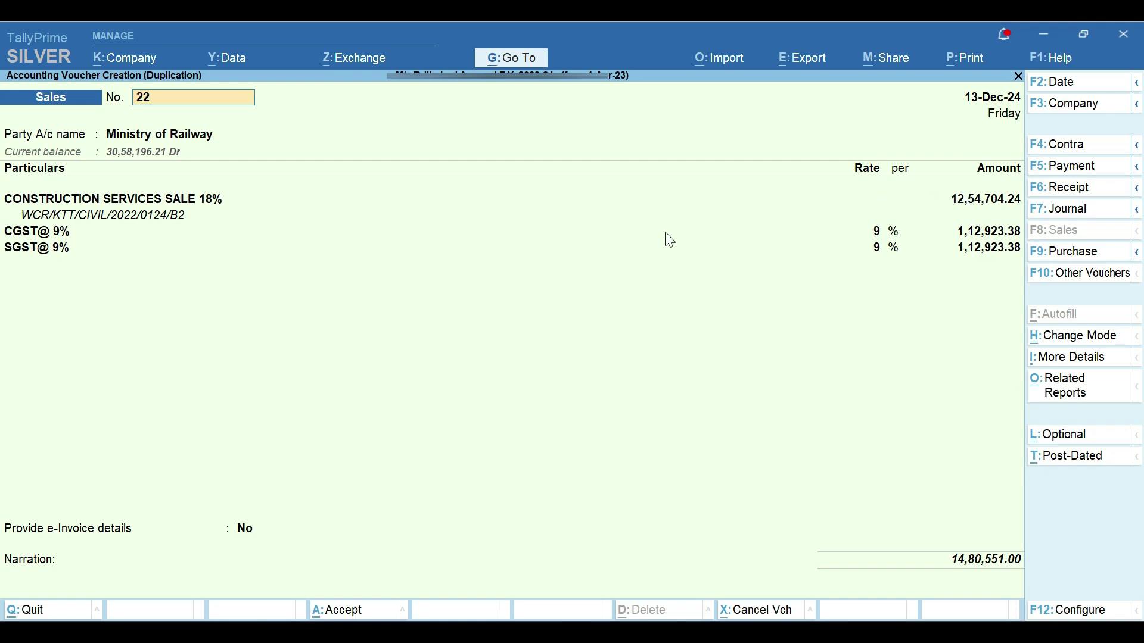
pyautogui.press('BackSpace')
pyautogui.press('Escape')
pyautogui.press('y')
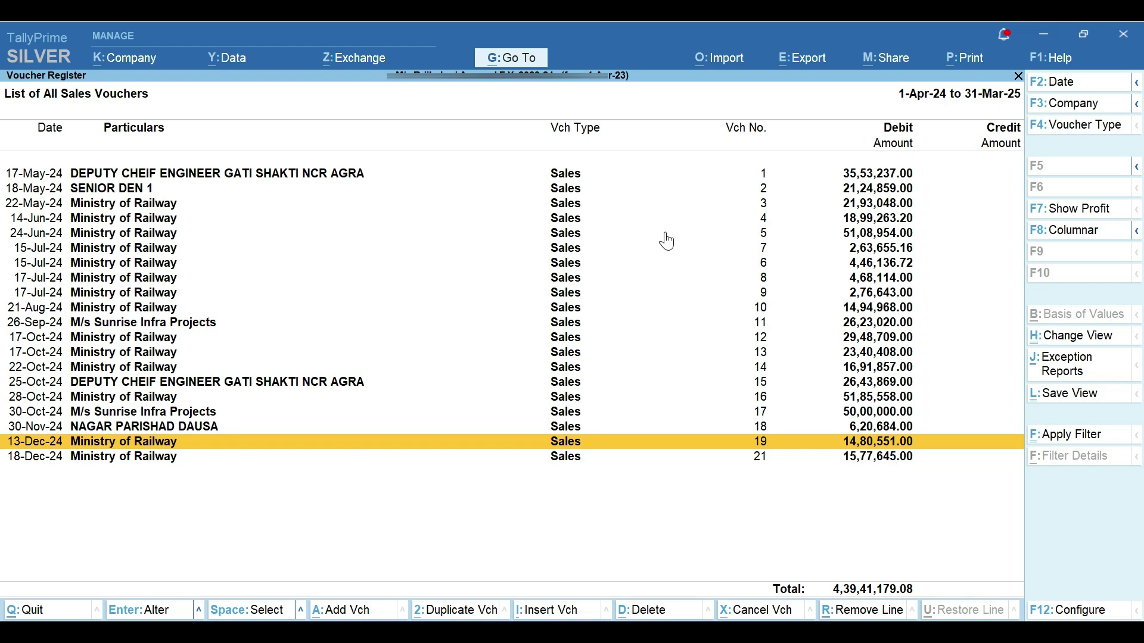
# Open the Day Book and set its period from 1-4-2024 to 30-4-2024 by entering apr for both dates
pyautogui.press('Escape')
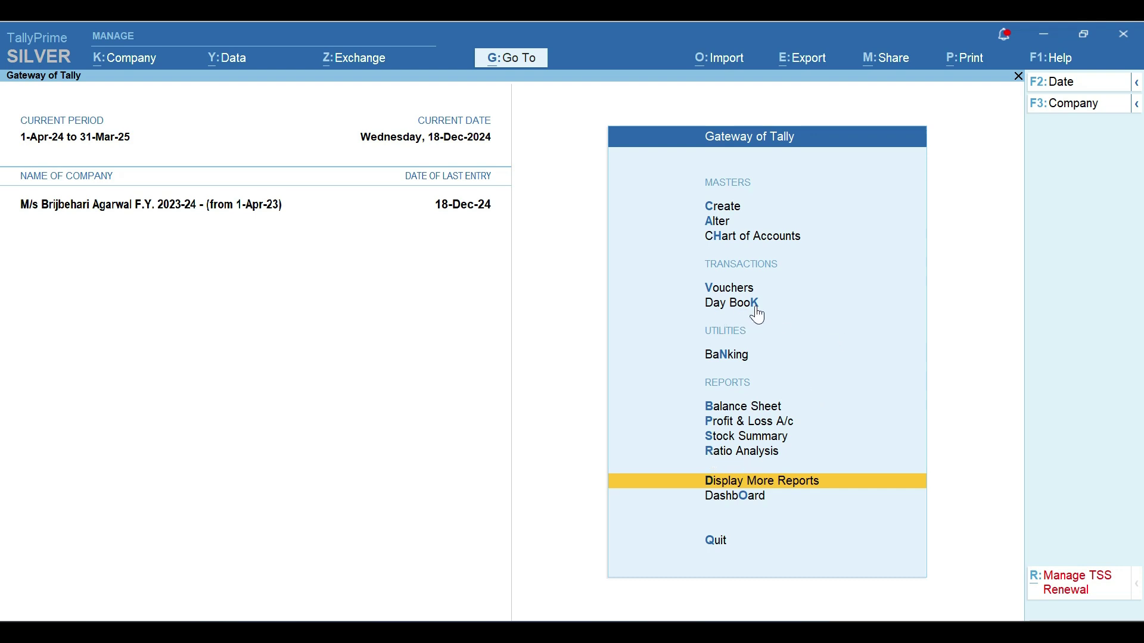
pyautogui.press('k')
pyautogui.hotkey('alt', 'F2')
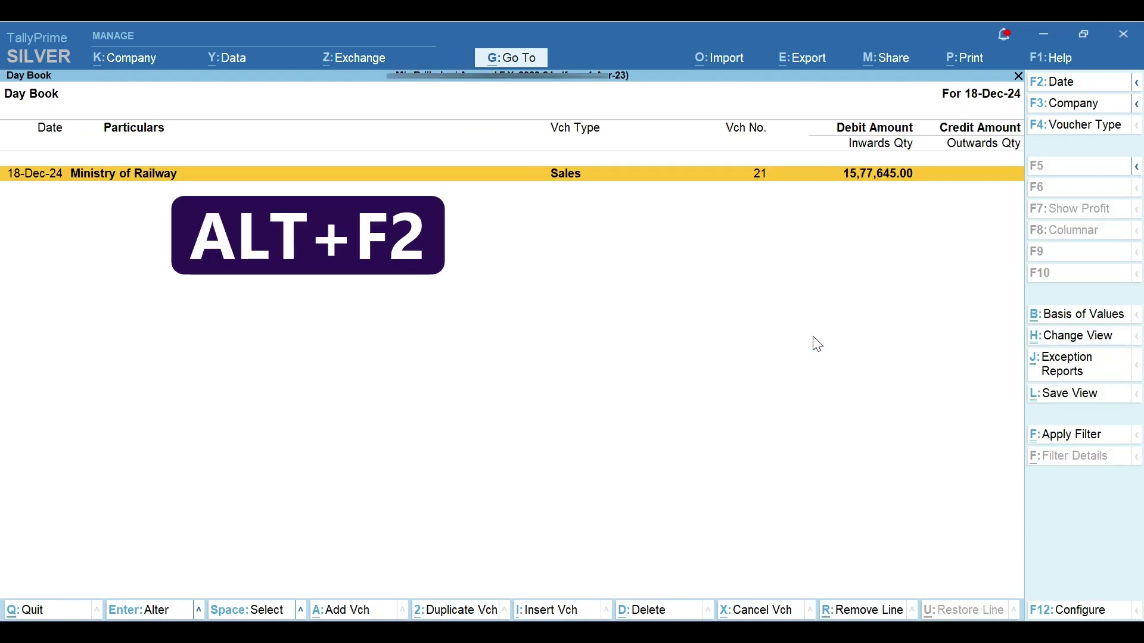
pyautogui.hotkey('alt', 'F2')
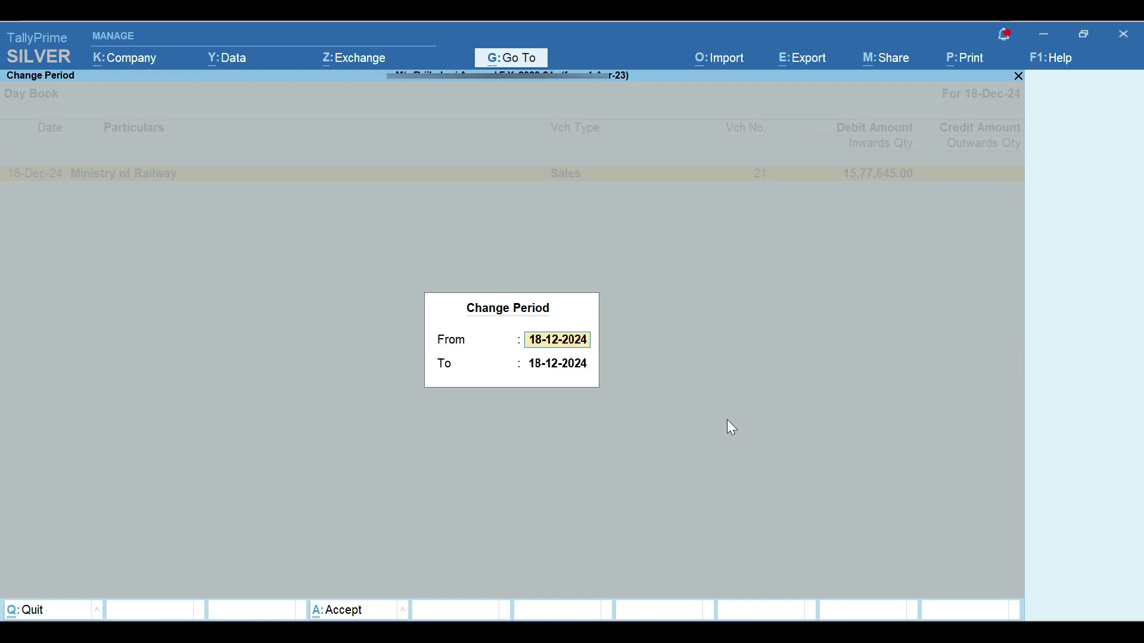
pyautogui.write('apr')
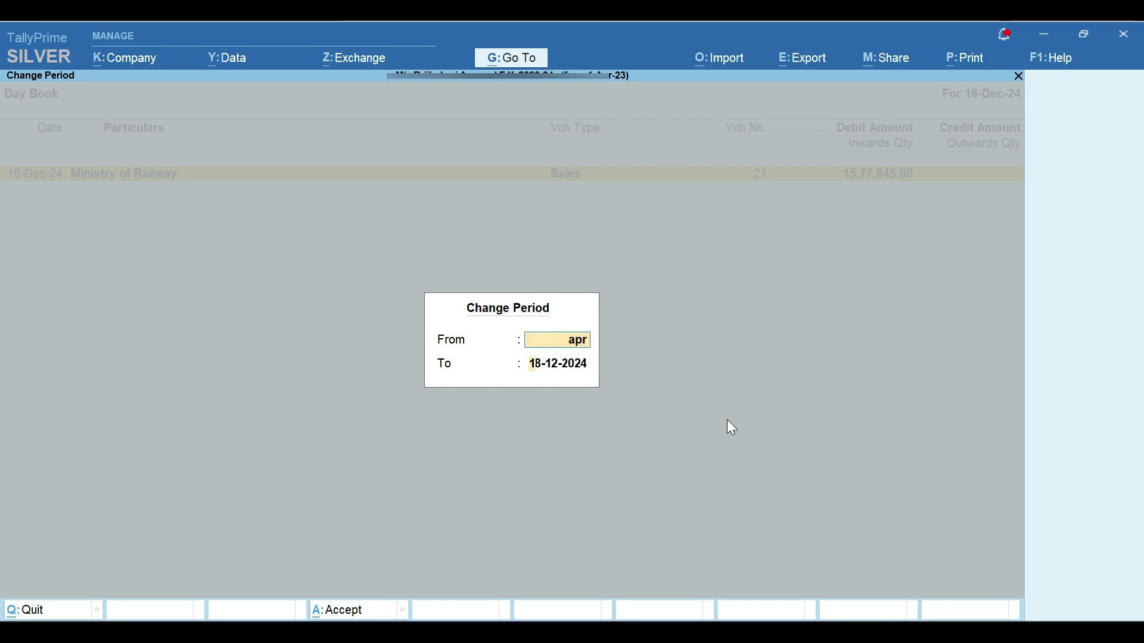
pyautogui.press('Return')
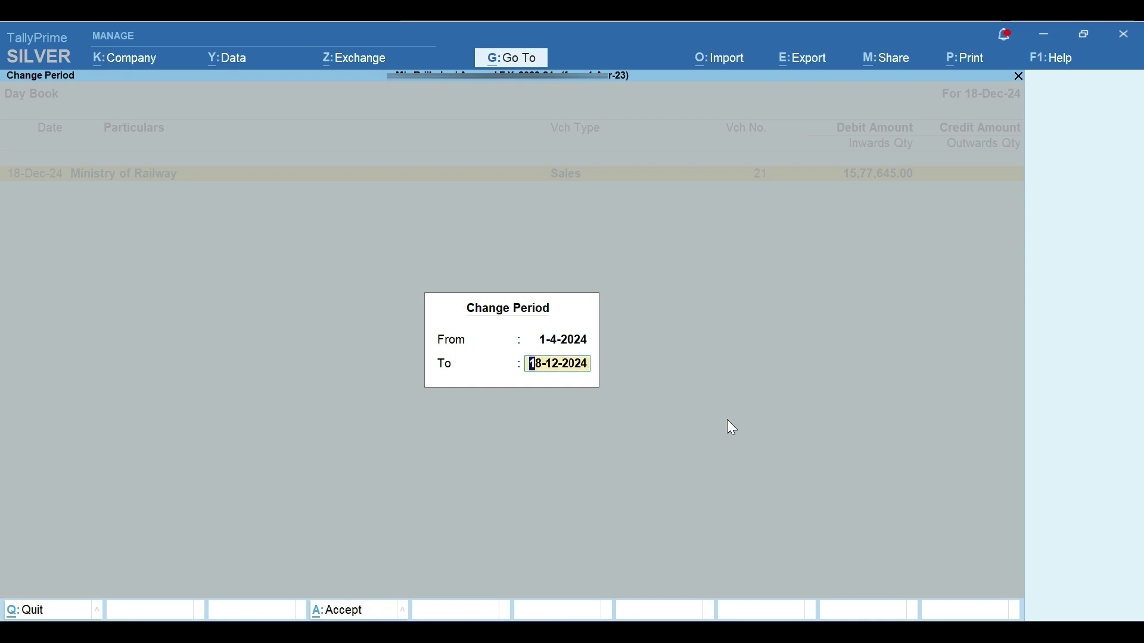
pyautogui.write('apr')
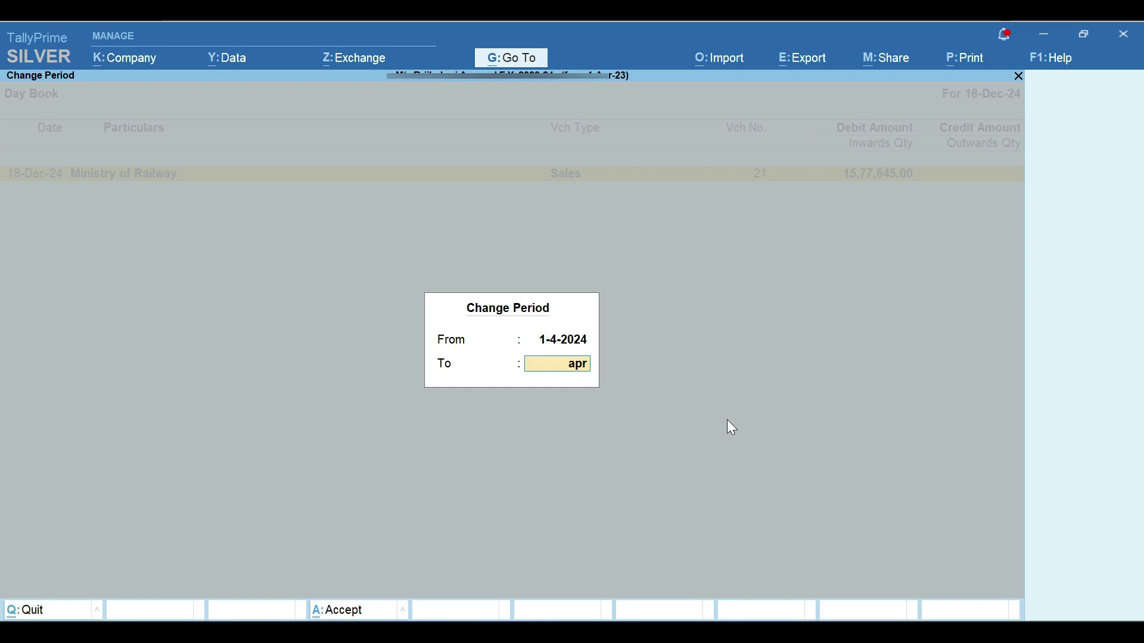
pyautogui.press('Return')
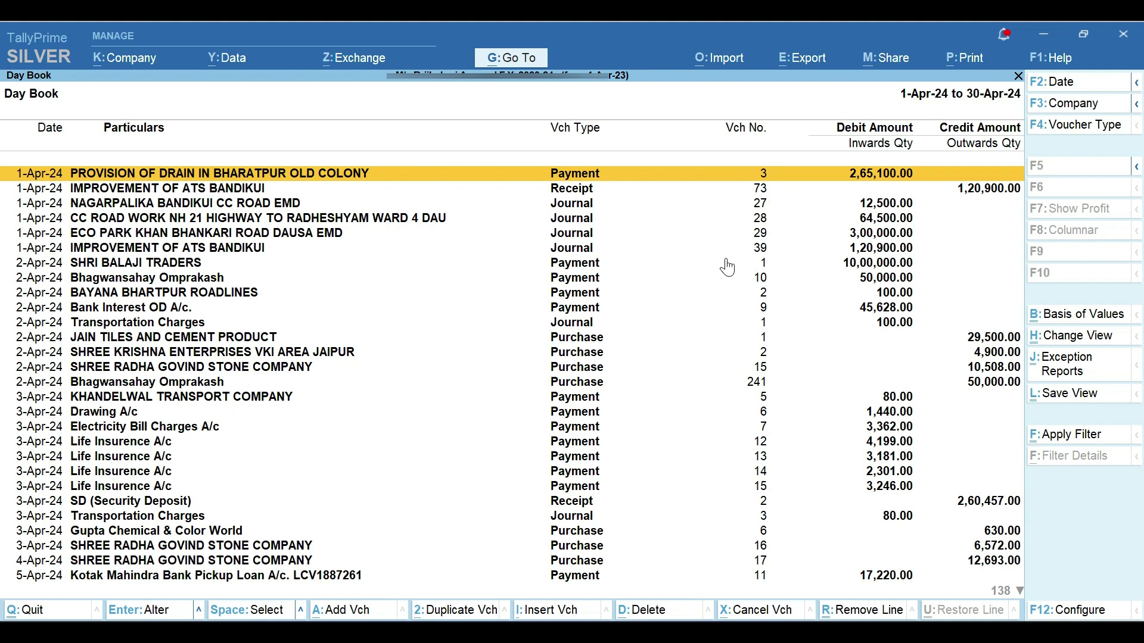
pyautogui.hotkey('alt', 'F2')
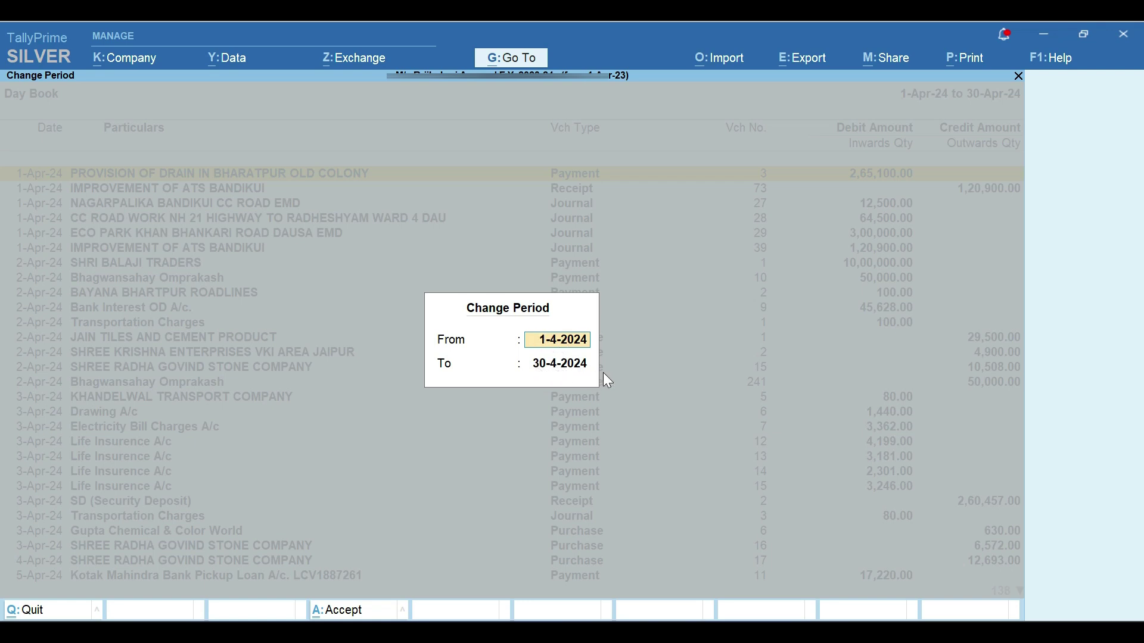
pyautogui.press('BackSpace')
pyautogui.press('Escape')
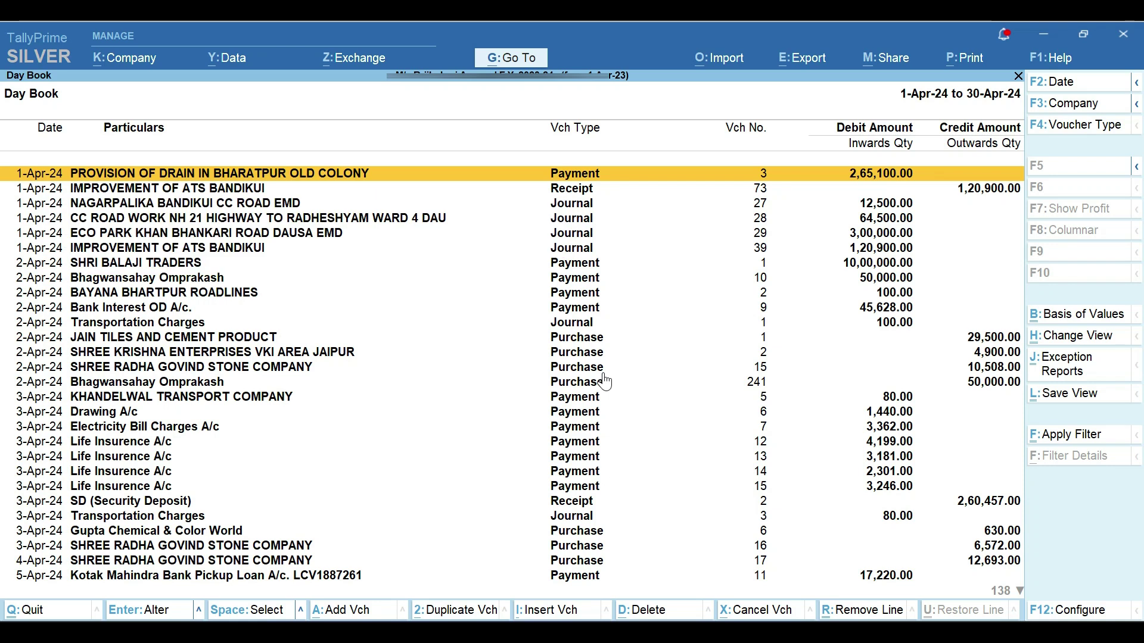
# Mark payment voucher 3 and journal voucher 29 of 1-Apr-24 and the 2-Apr-24 Transportation Charges journal voucher in the Day Book
pyautogui.press('space')
pyautogui.press('Down')
pyautogui.press('Down')
pyautogui.press('Down')
pyautogui.press('Down')
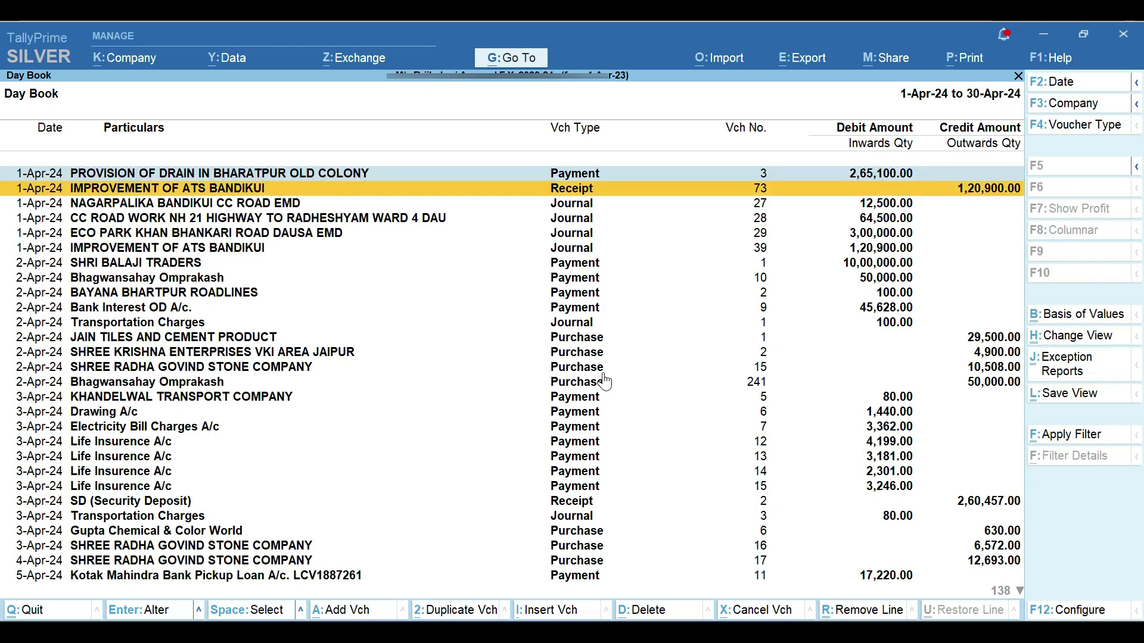
pyautogui.press('space')
pyautogui.press('Down')
pyautogui.press('Down')
pyautogui.press('Down')
pyautogui.press('Down')
pyautogui.press('Down')
pyautogui.press('Down')
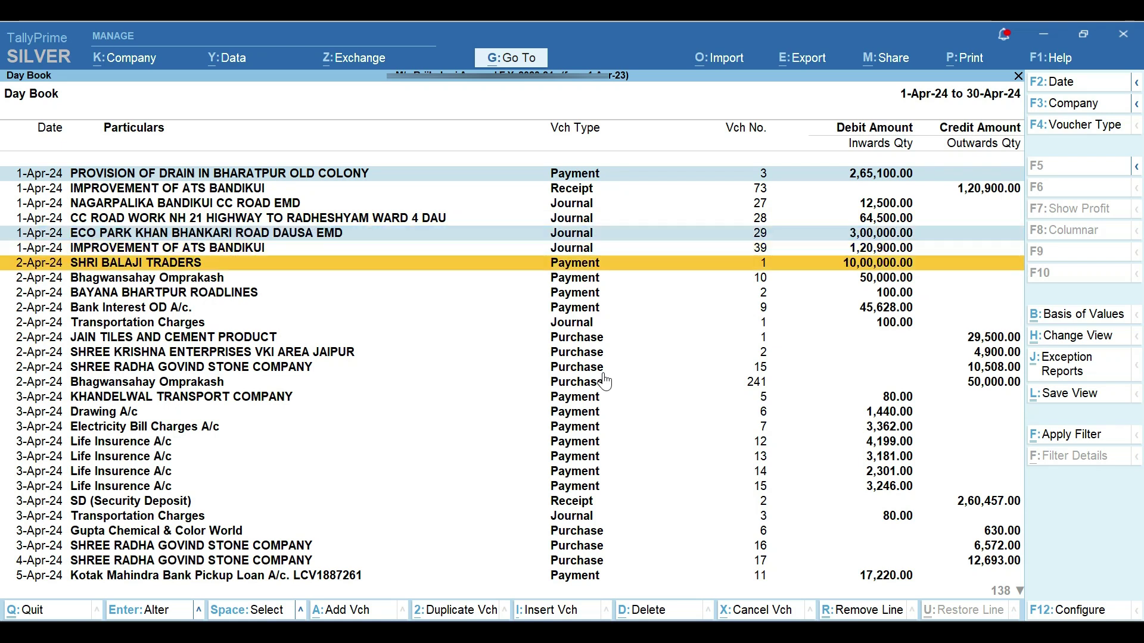
pyautogui.press('space')
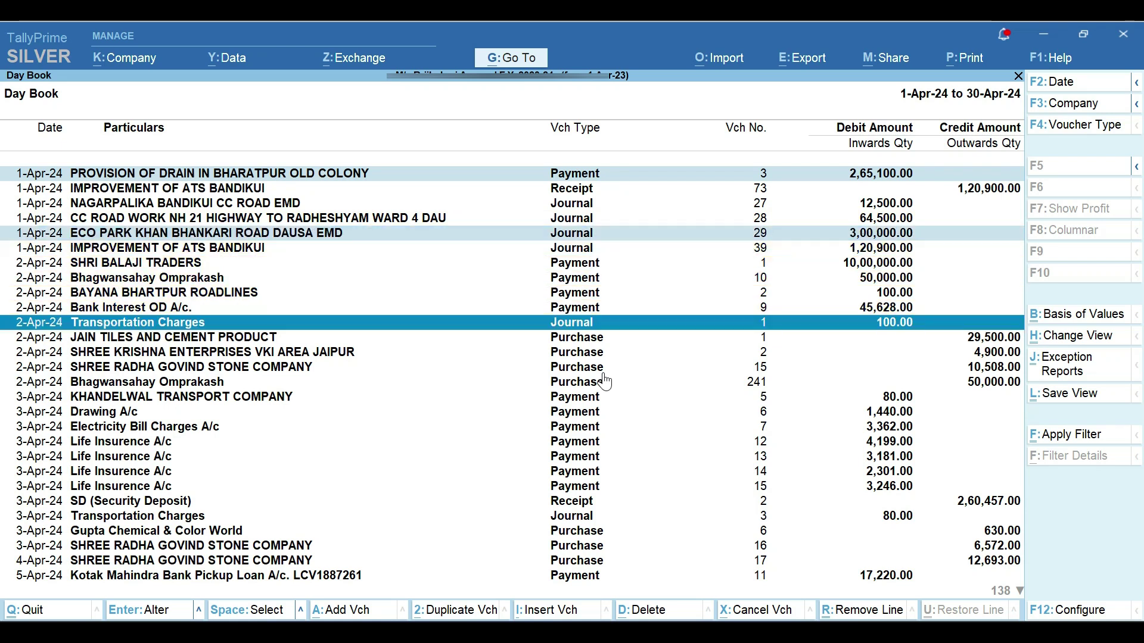
# Also mark the 3-Apr-24 Electricity Bill Charges payment and Transportation Charges journal, then request deletion of all marked vouchers and decline it
pyautogui.press('Down')
pyautogui.press('Down')
pyautogui.press('Down')
pyautogui.press('Down')
pyautogui.press('Down')
pyautogui.press('Down')
pyautogui.press('Down')
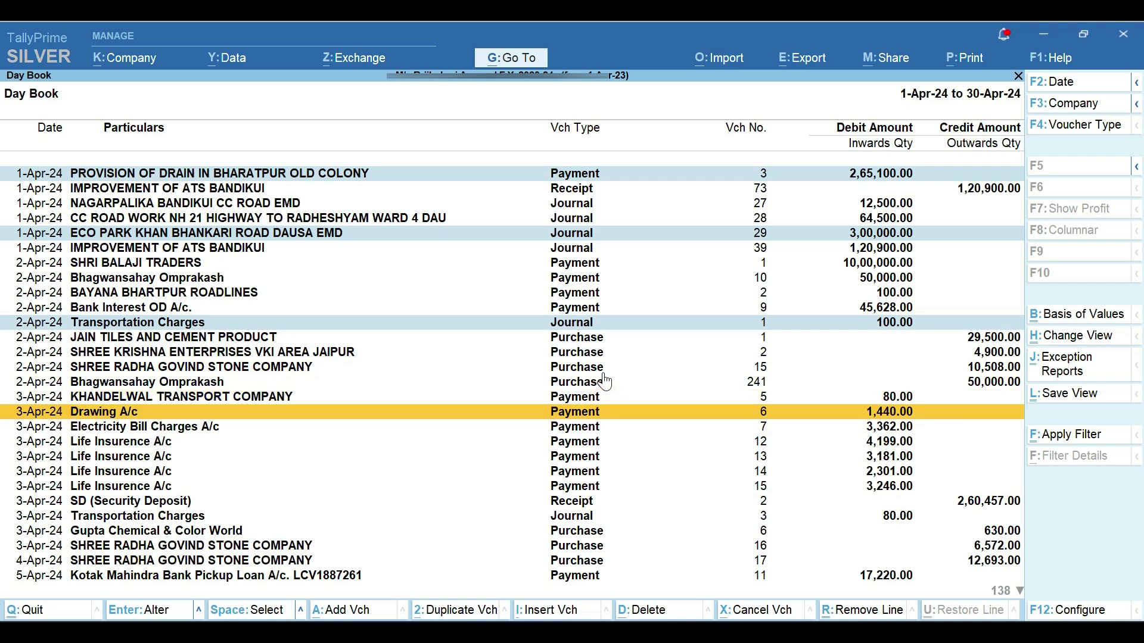
pyautogui.press('space')
pyautogui.press('Down')
pyautogui.press('Down')
pyautogui.press('Down')
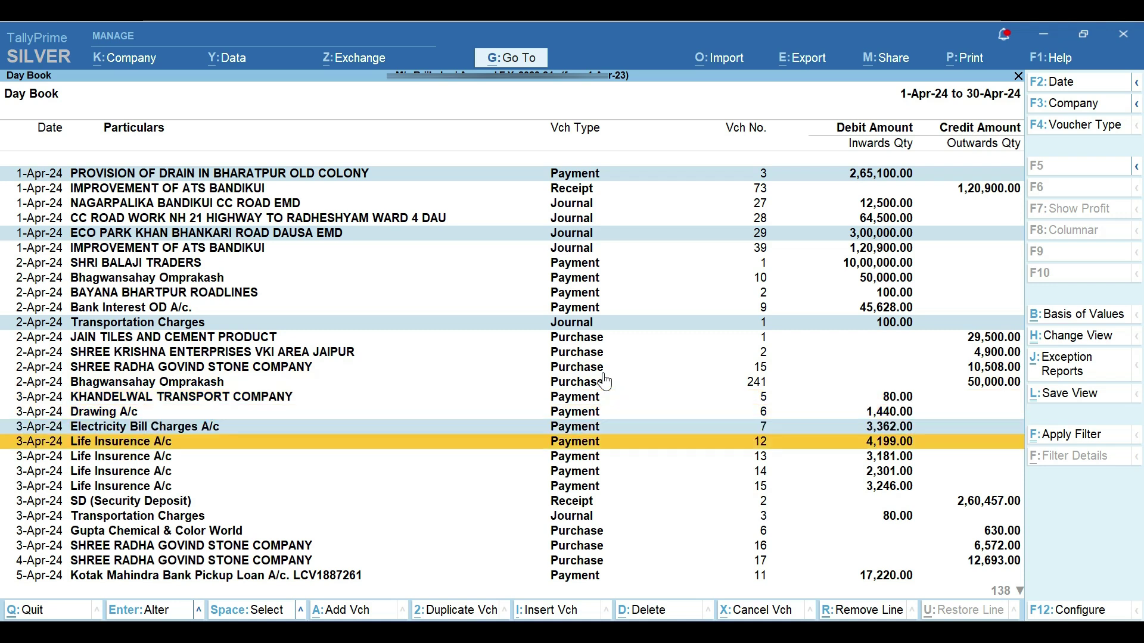
pyautogui.press('Down')
pyautogui.press('Down')
pyautogui.press('Down')
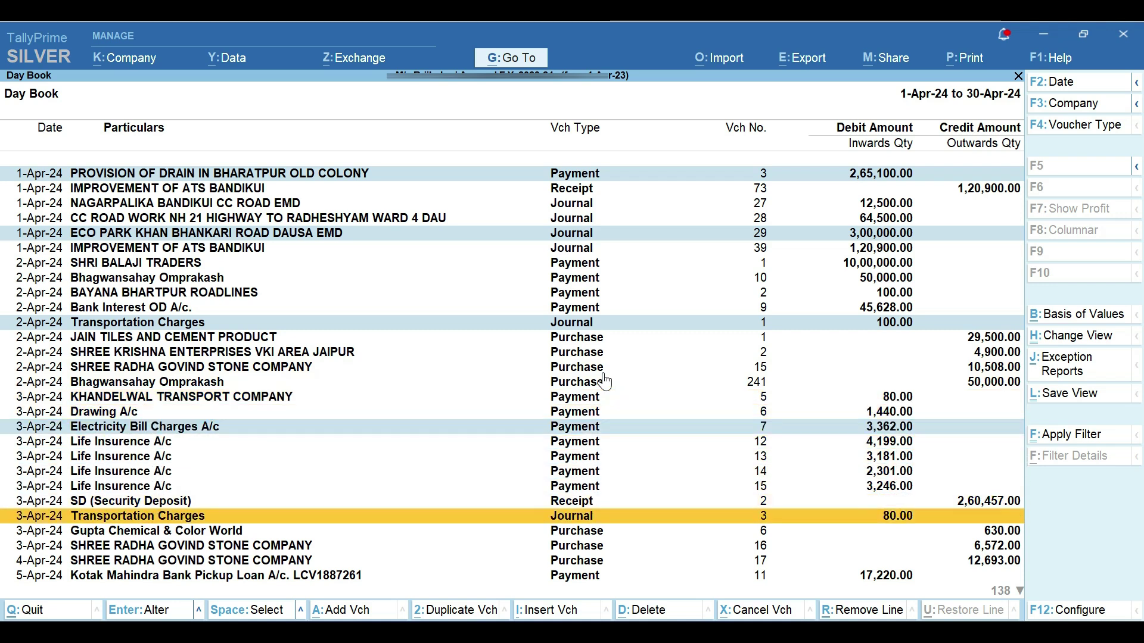
pyautogui.press('space')
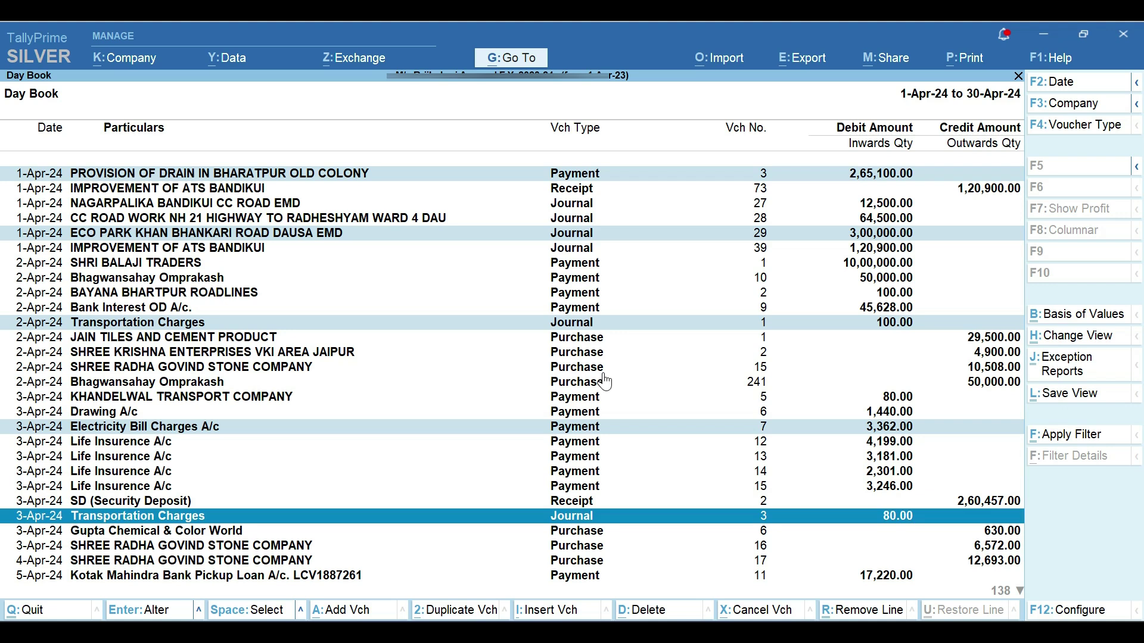
pyautogui.hotkey('alt', 'd')
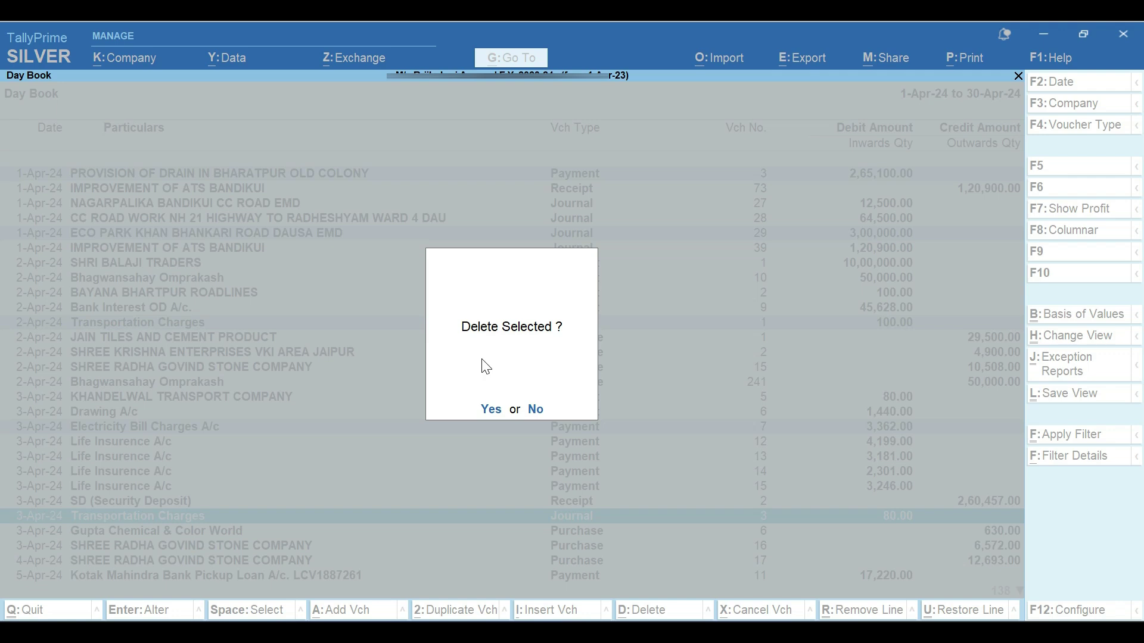
pyautogui.press('n')
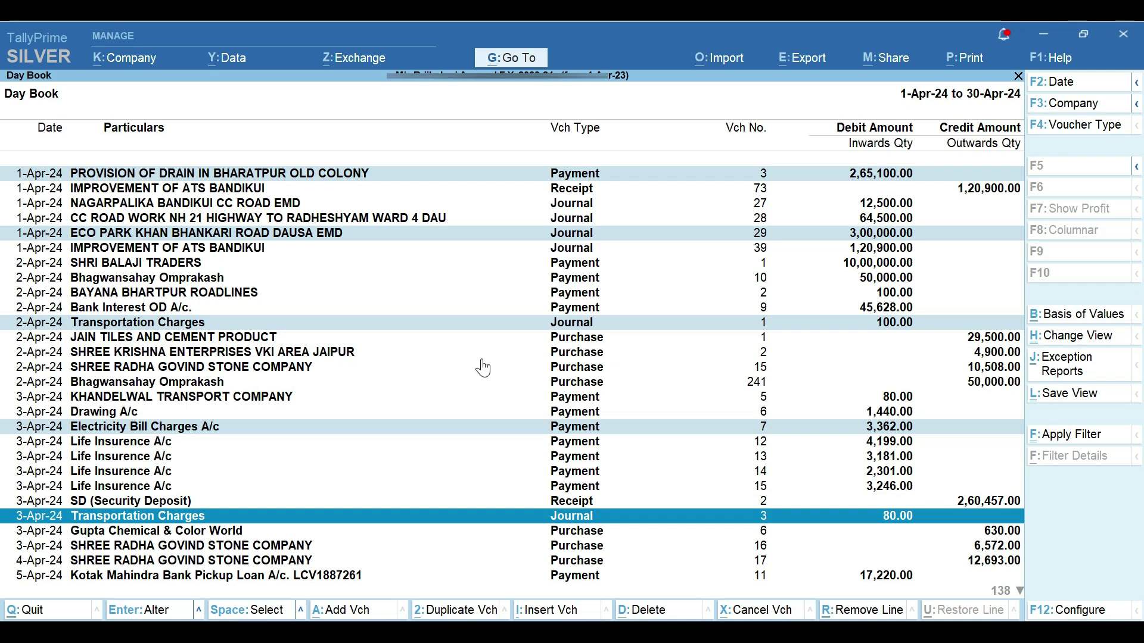
# Open the Trial Balance from the Go To list of reports
pyautogui.hotkey('alt', 'g')
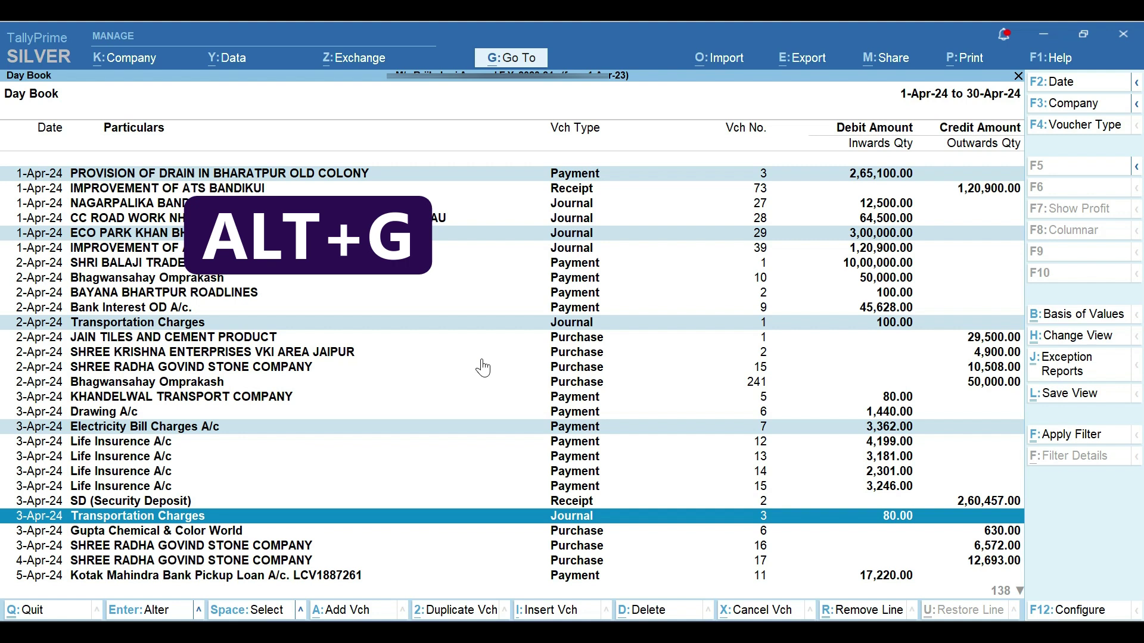
pyautogui.press('alt')
pyautogui.hotkey('alt', 'g')
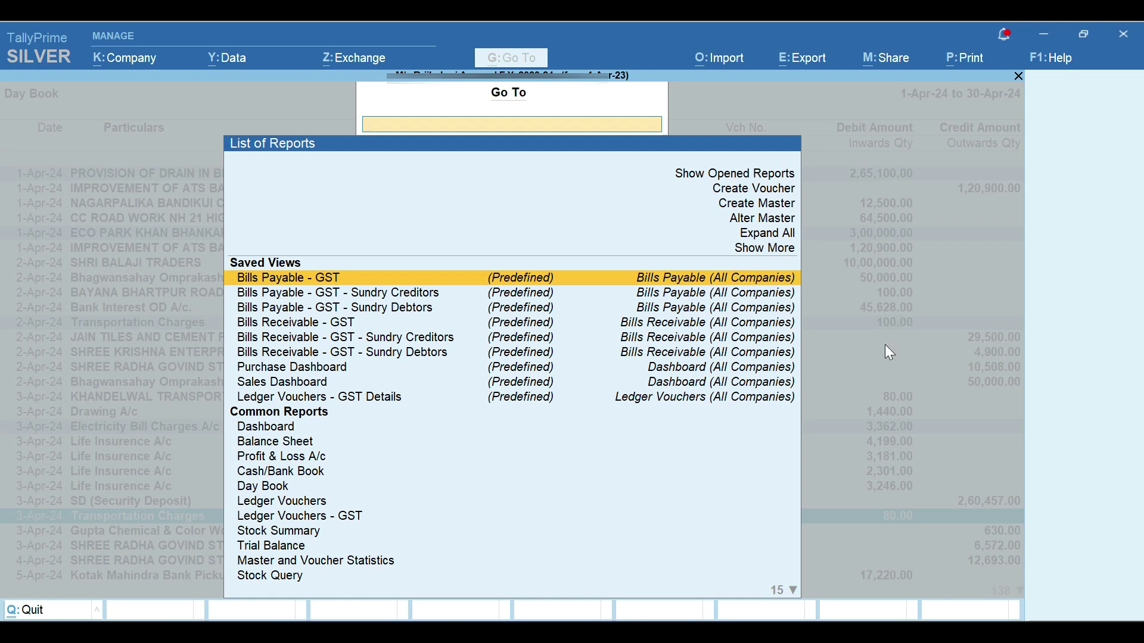
pyautogui.press('Up')
pyautogui.press('Up')
pyautogui.press('Up')
pyautogui.press('Up')
pyautogui.press('Up')
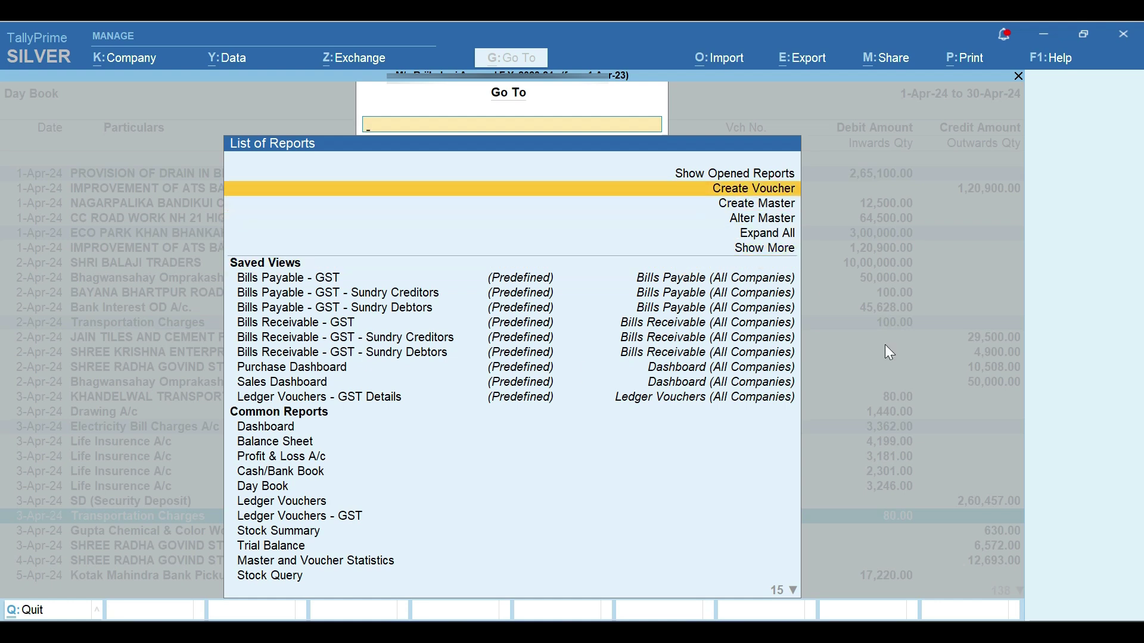
pyautogui.press('Down')
pyautogui.press('Down')
pyautogui.press('Down')
pyautogui.press('Down')
pyautogui.press('Down')
pyautogui.press('Down')
pyautogui.press('Down')
pyautogui.press('Down')
pyautogui.press('Down')
pyautogui.press('Down')
pyautogui.press('Down')
pyautogui.press('Down')
pyautogui.press('Down')
pyautogui.press('Down')
pyautogui.press('Down')
pyautogui.press('Down')
pyautogui.press('Down')
pyautogui.press('Down')
pyautogui.press('Down')
pyautogui.press('Down')
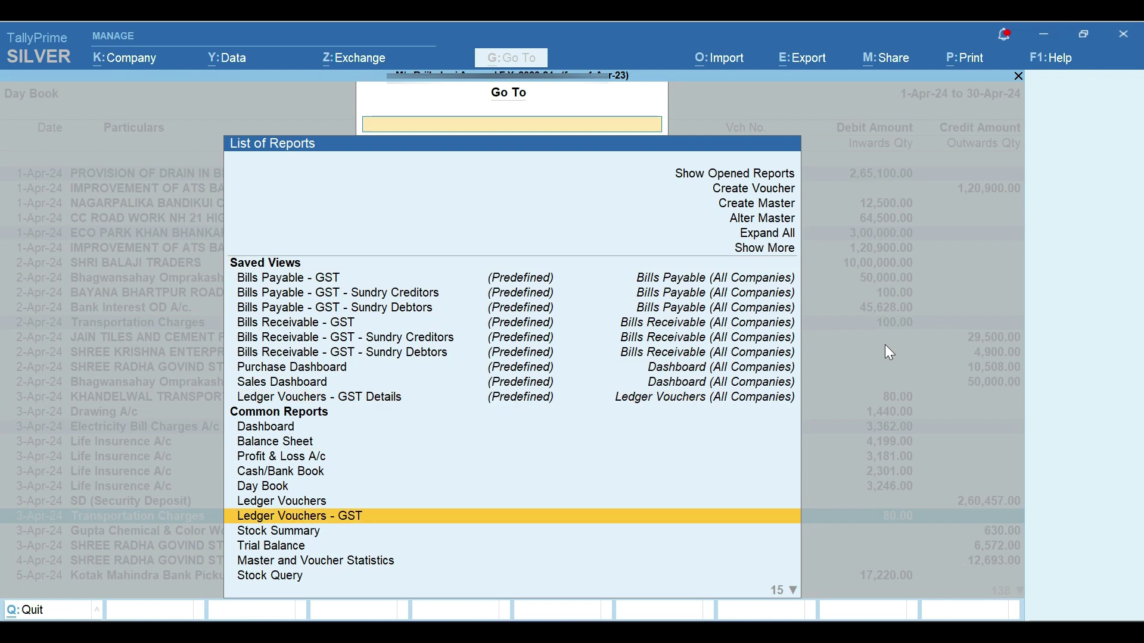
pyautogui.press('Down')
pyautogui.press('Down')
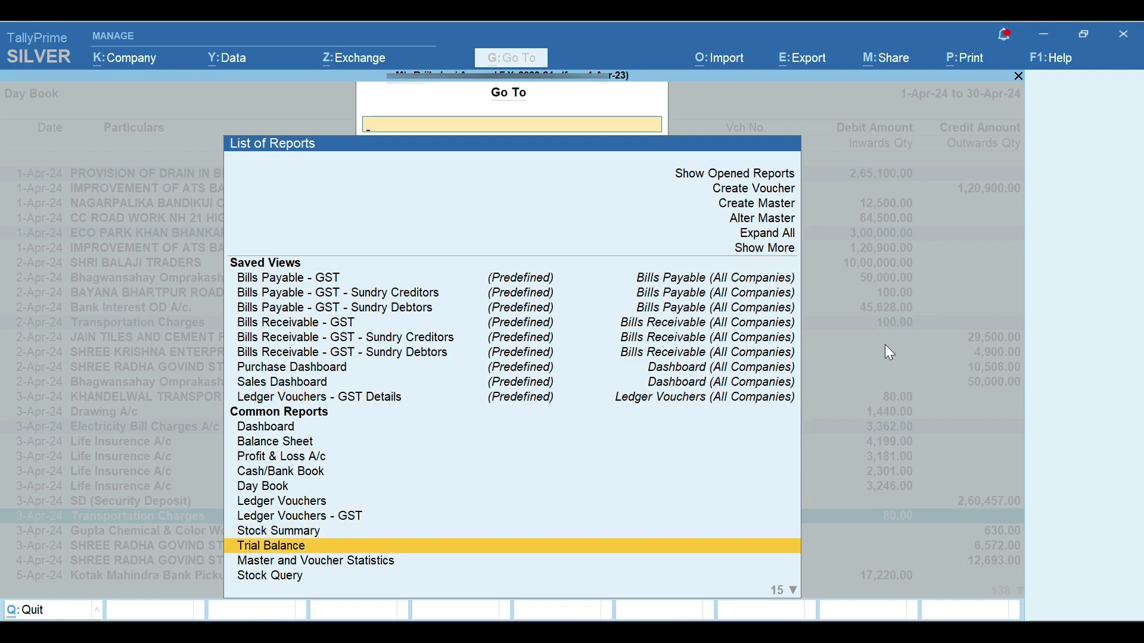
pyautogui.press('Return')
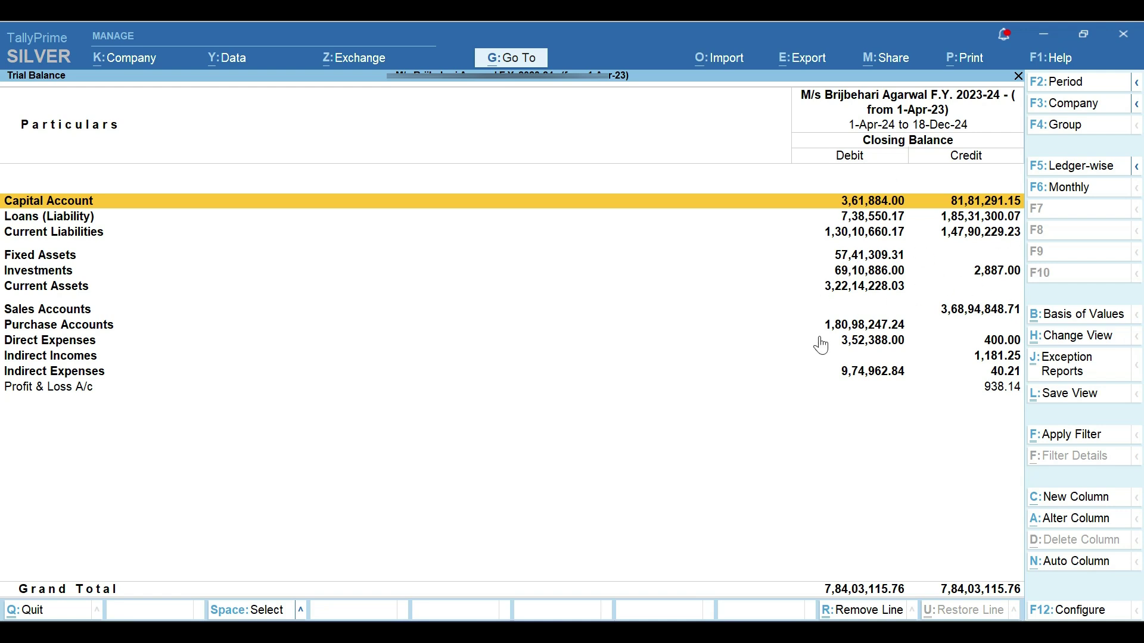
# Switch the Trial Balance to ledger-wise grouping and set Show Transactions to Yes, leaving Nett Transactions only at No
pyautogui.press('F5')
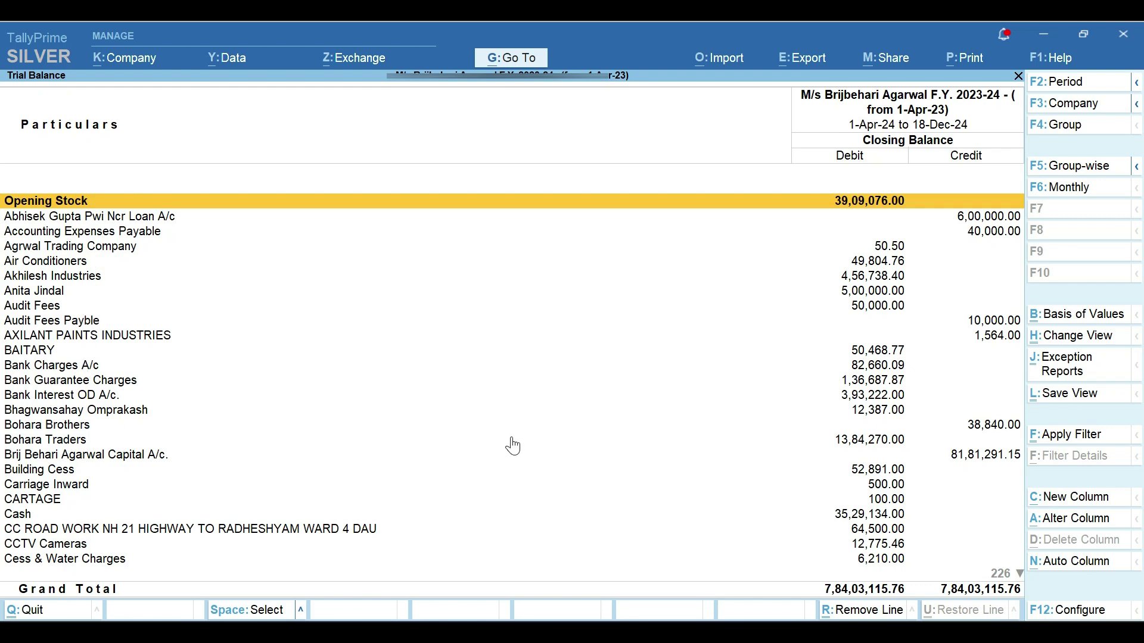
pyautogui.press('F12')
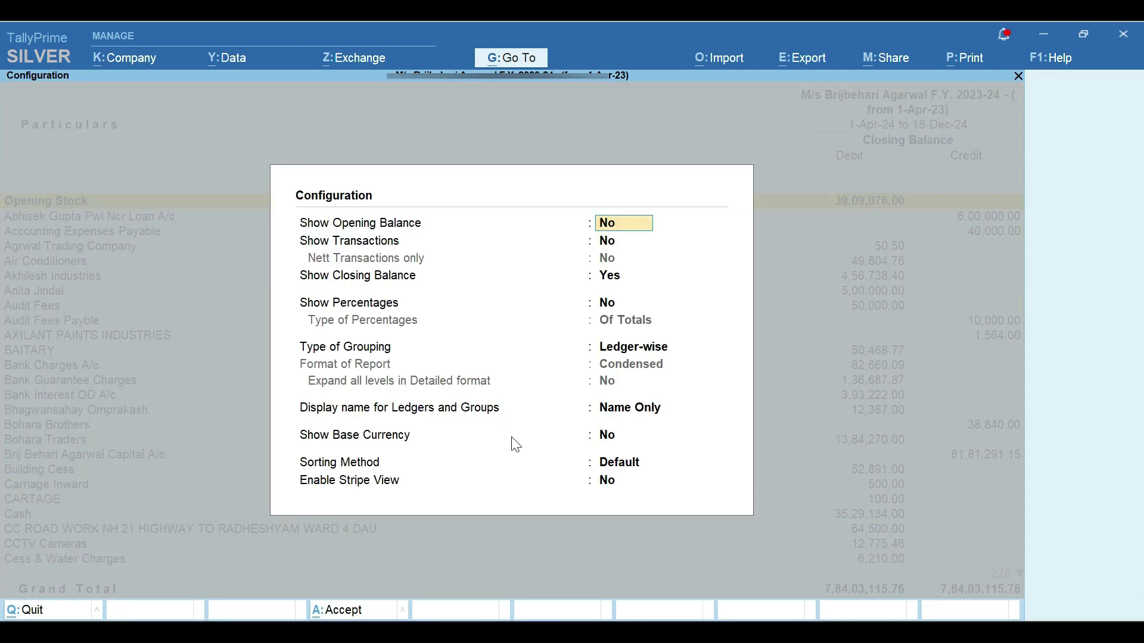
pyautogui.press('Return')
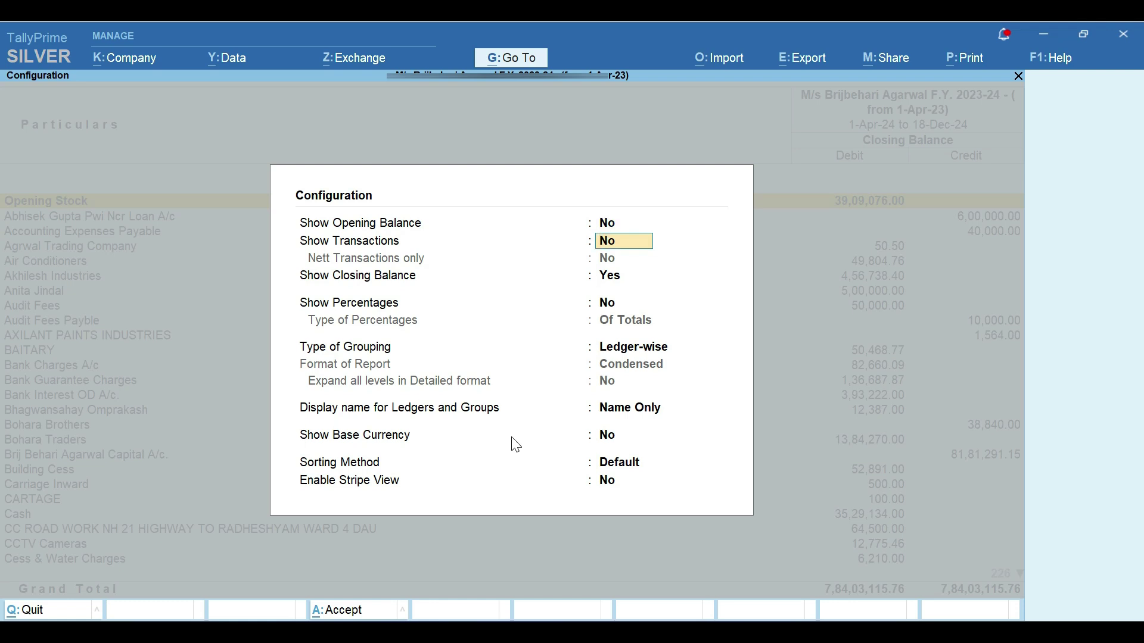
pyautogui.write('y')
pyautogui.press('Return')
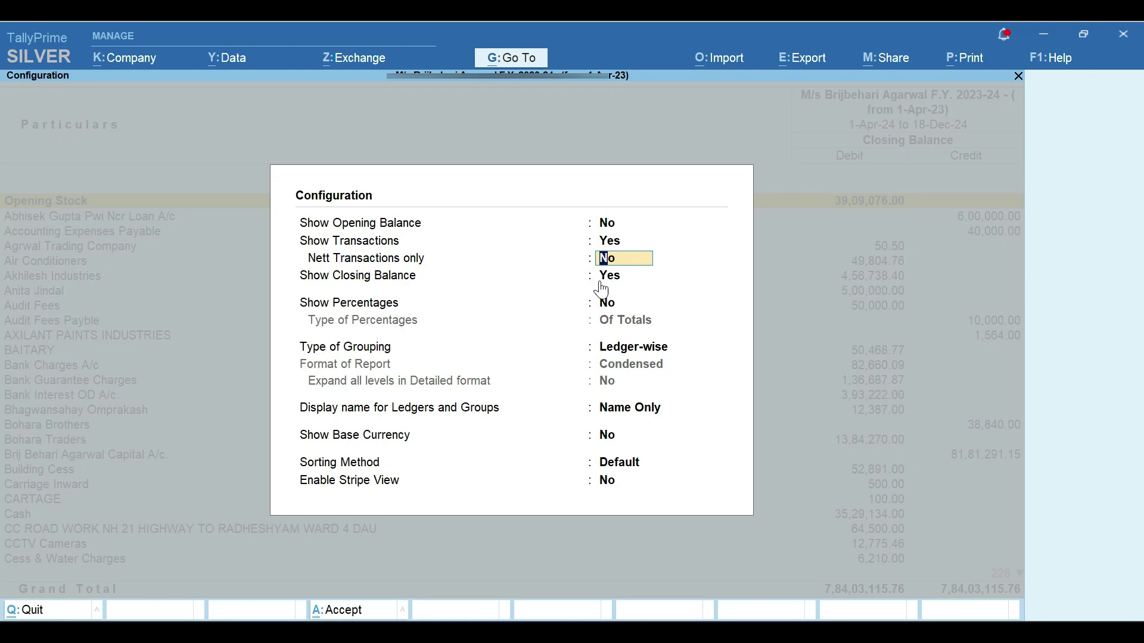
pyautogui.press('Return')
pyautogui.press('Return')
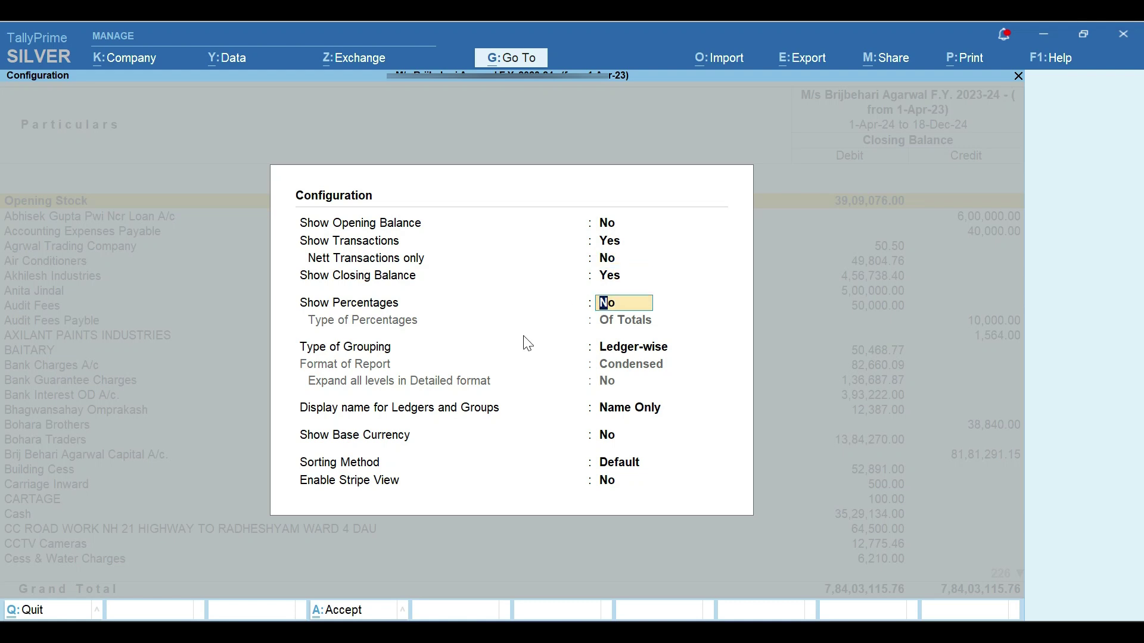
pyautogui.hotkey('ctrl', 'a')
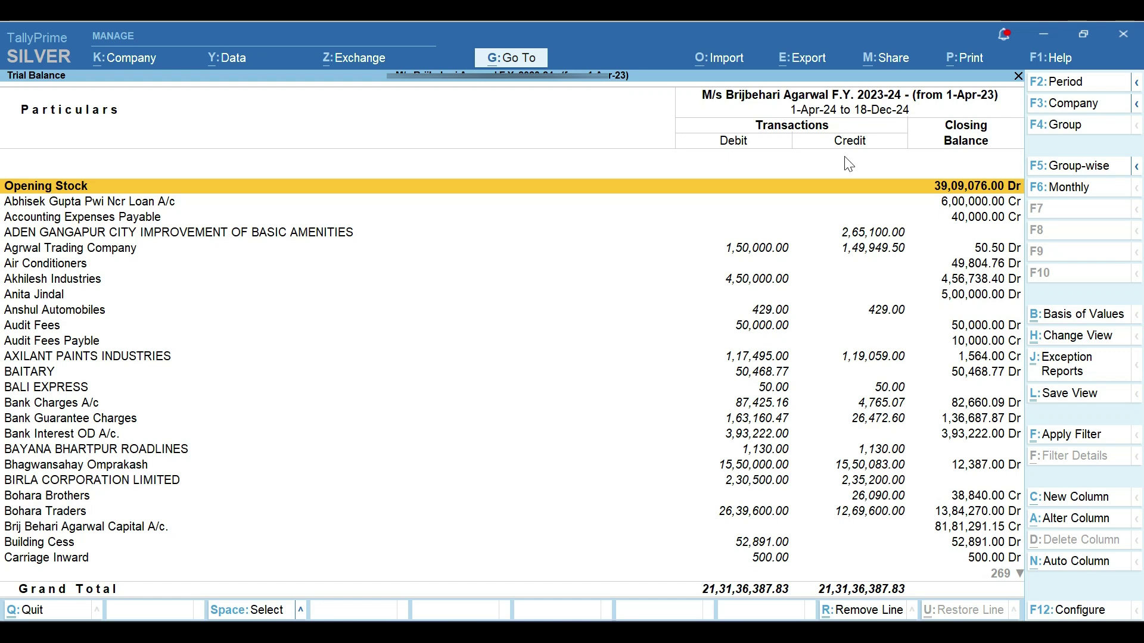
# Examine the debit and credit transactions and closing balances of the ledgers in the Trial Balance
pyautogui.press('Down')
pyautogui.press('Down')
pyautogui.press('Down')
pyautogui.press('Down')
pyautogui.press('Down')
pyautogui.press('Down')
pyautogui.press('Down')
pyautogui.press('Down')
pyautogui.press('Down')
pyautogui.press('Down')
pyautogui.press('Down')
pyautogui.press('Down')
pyautogui.press('Down')
pyautogui.press('Down')
pyautogui.press('Down')
pyautogui.press('Down')
pyautogui.press('Down')
pyautogui.press('Down')
pyautogui.press('Down')
pyautogui.press('Down')
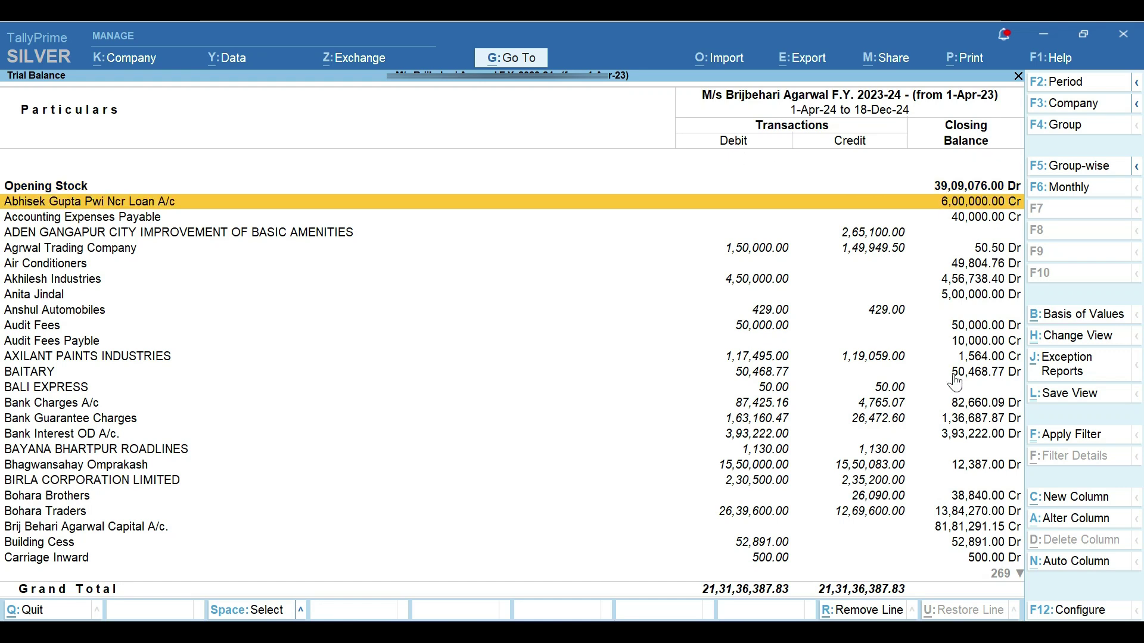
pyautogui.press('Down')
pyautogui.press('Down')
pyautogui.press('Down')
pyautogui.press('Down')
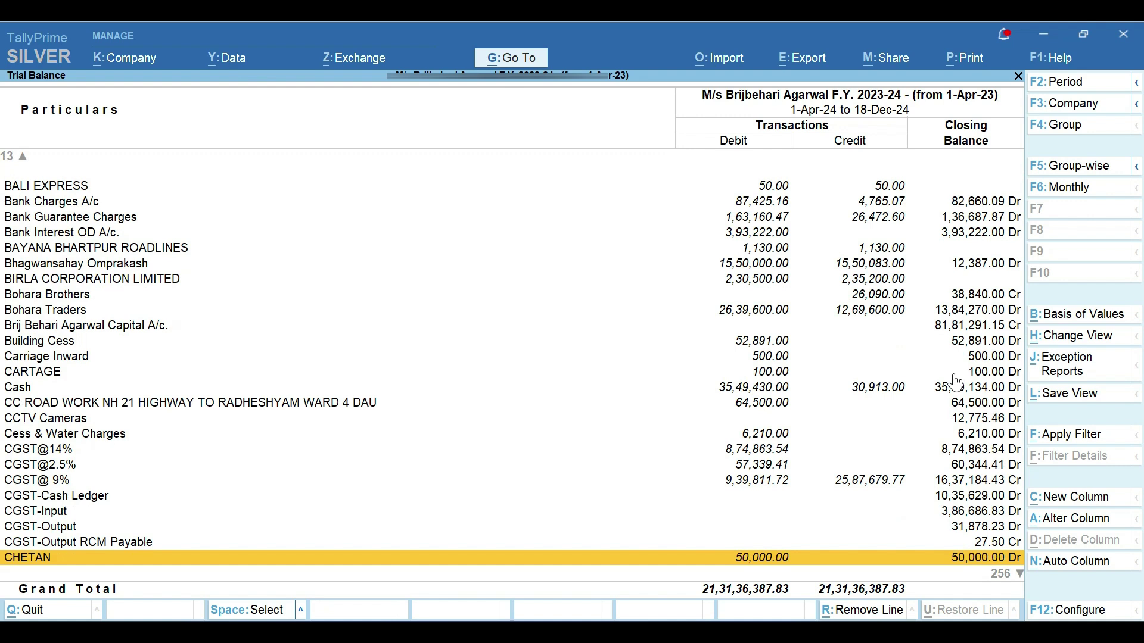
# Clear the selection of all marked Day Book vouchers and return to the Gateway of Tally
pyautogui.press('Escape')
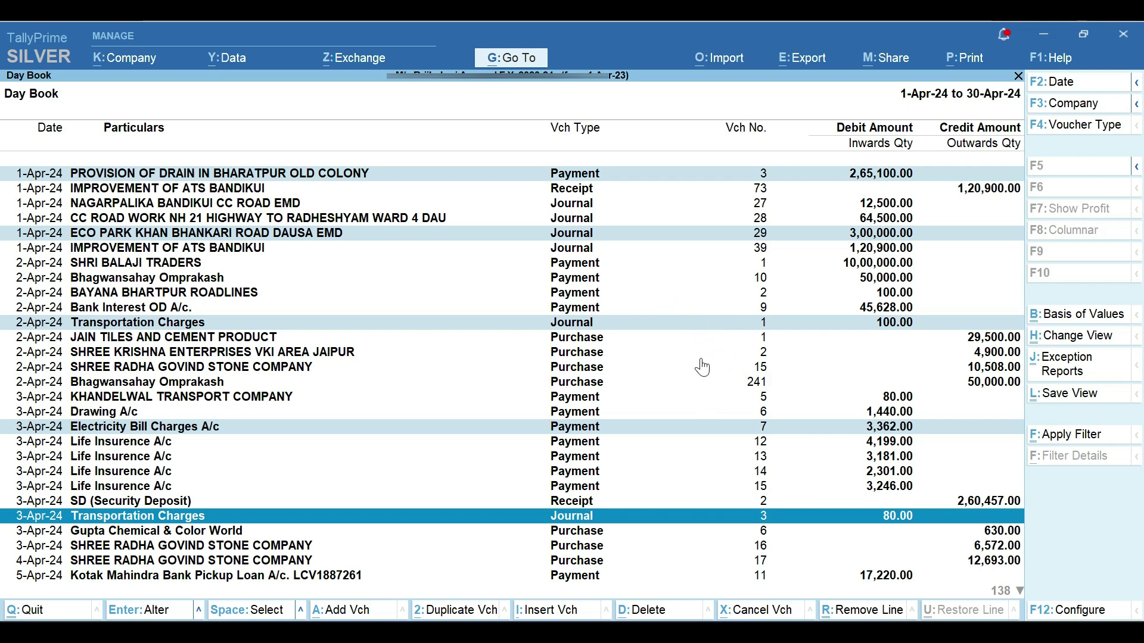
pyautogui.hotkey('ctrl', 'space')
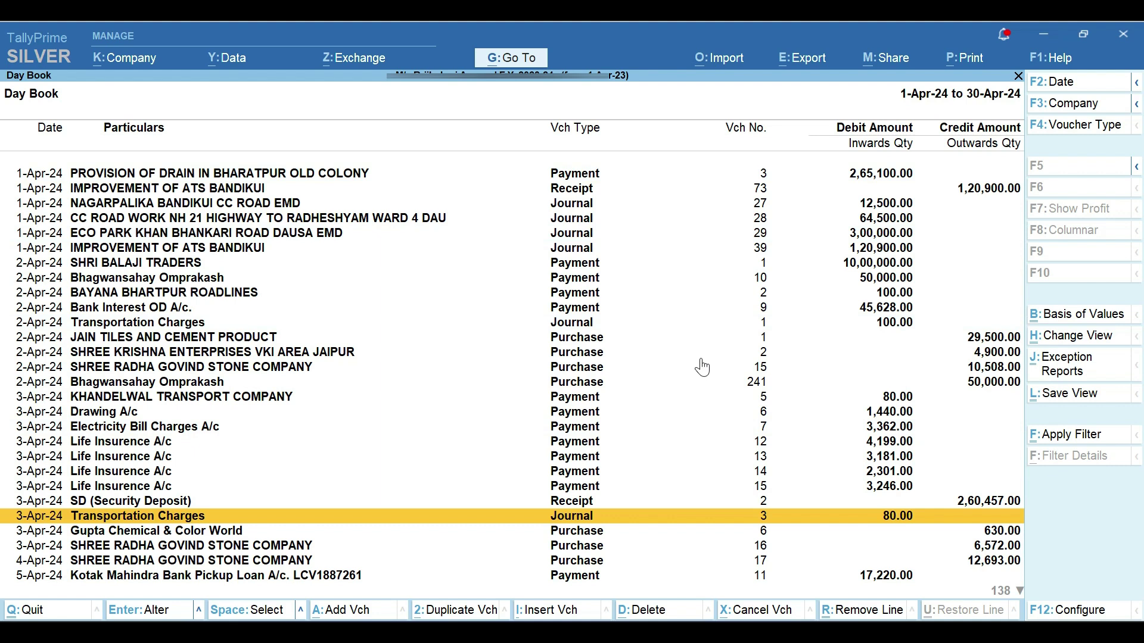
pyautogui.press('Escape')
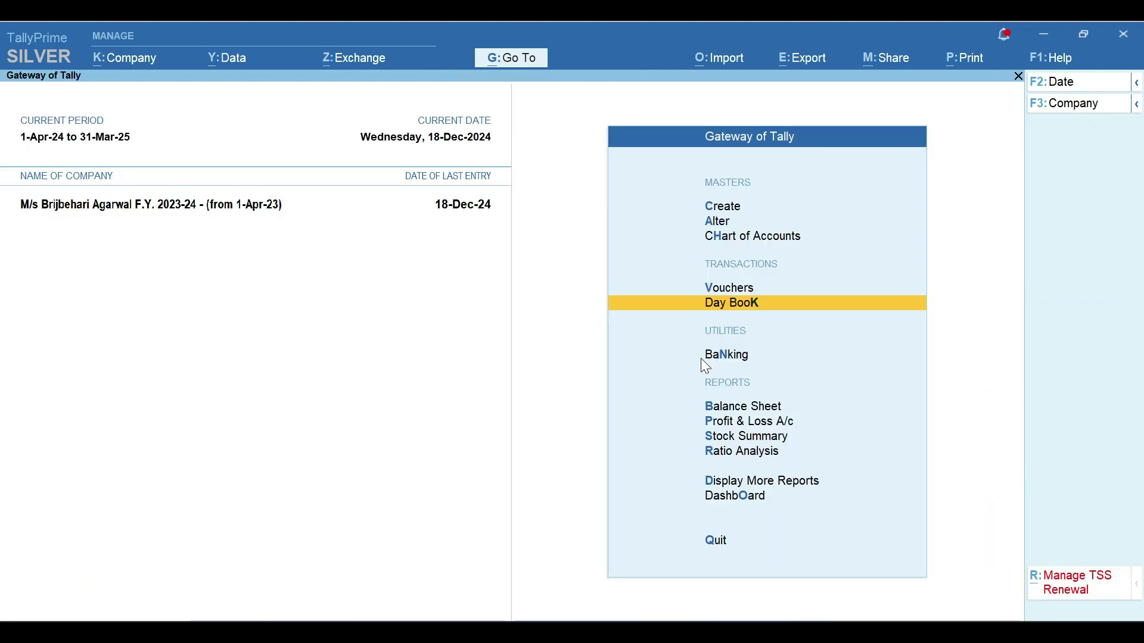
# Open the Day Book and clear both the From and To dates of its period so it covers the default range
pyautogui.press('Return')
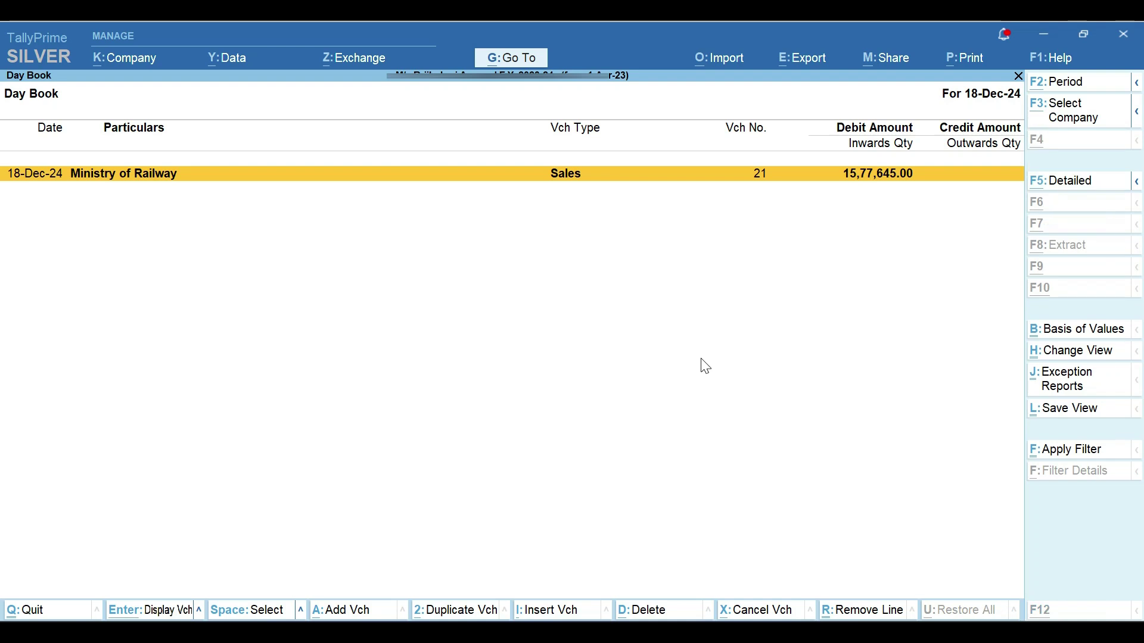
pyautogui.hotkey('alt', 'F2')
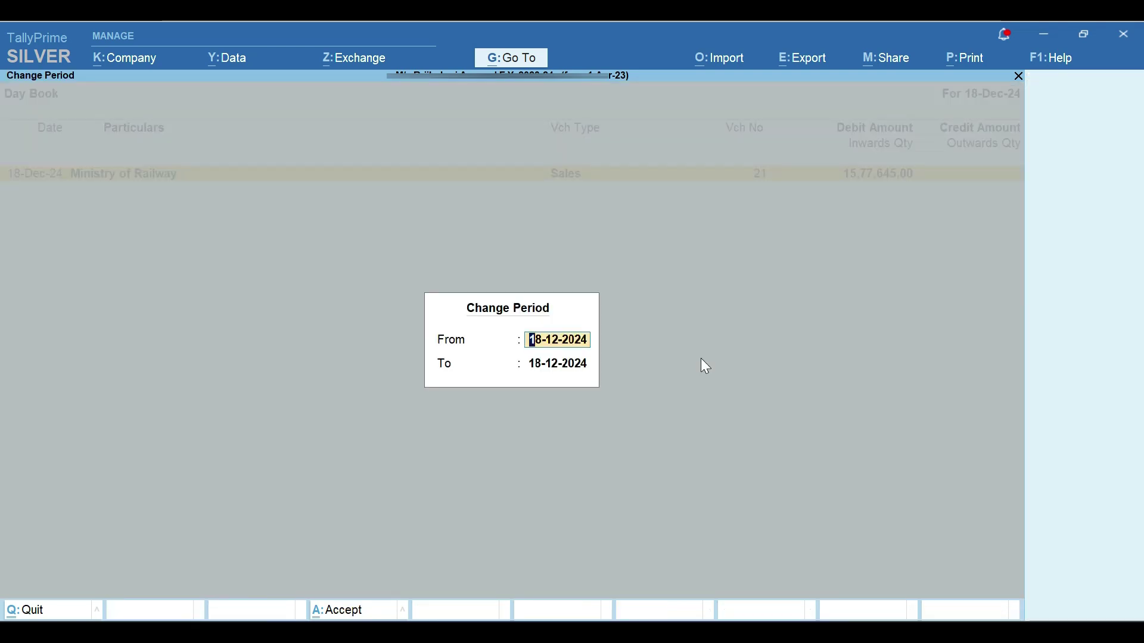
pyautogui.press('BackSpace')
pyautogui.press('Return')
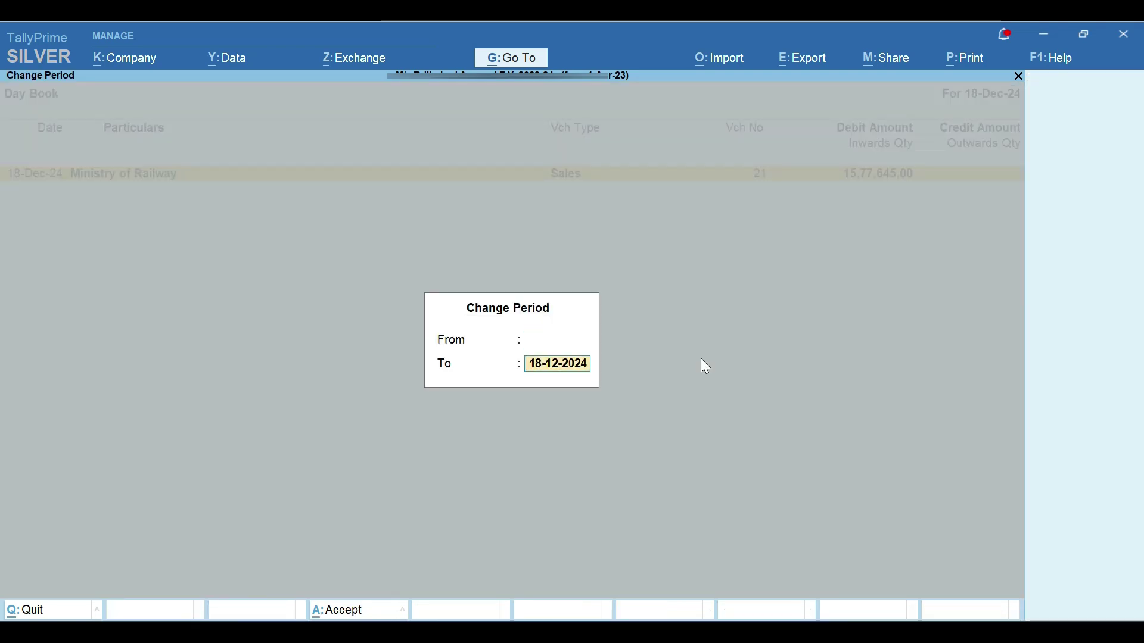
pyautogui.press('BackSpace')
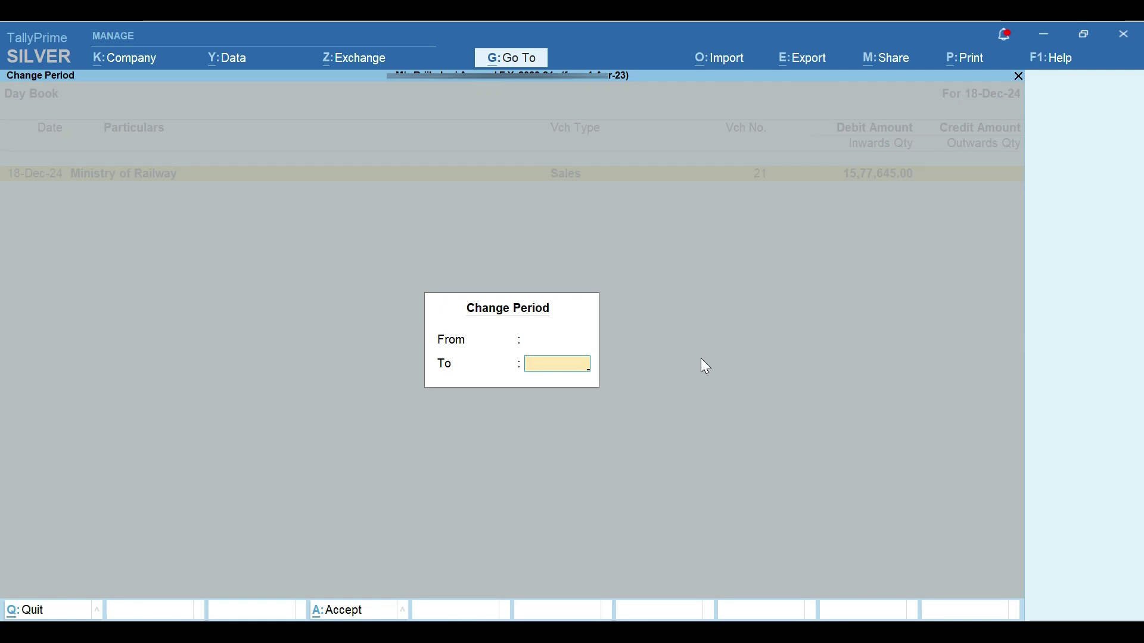
pyautogui.press('Return')
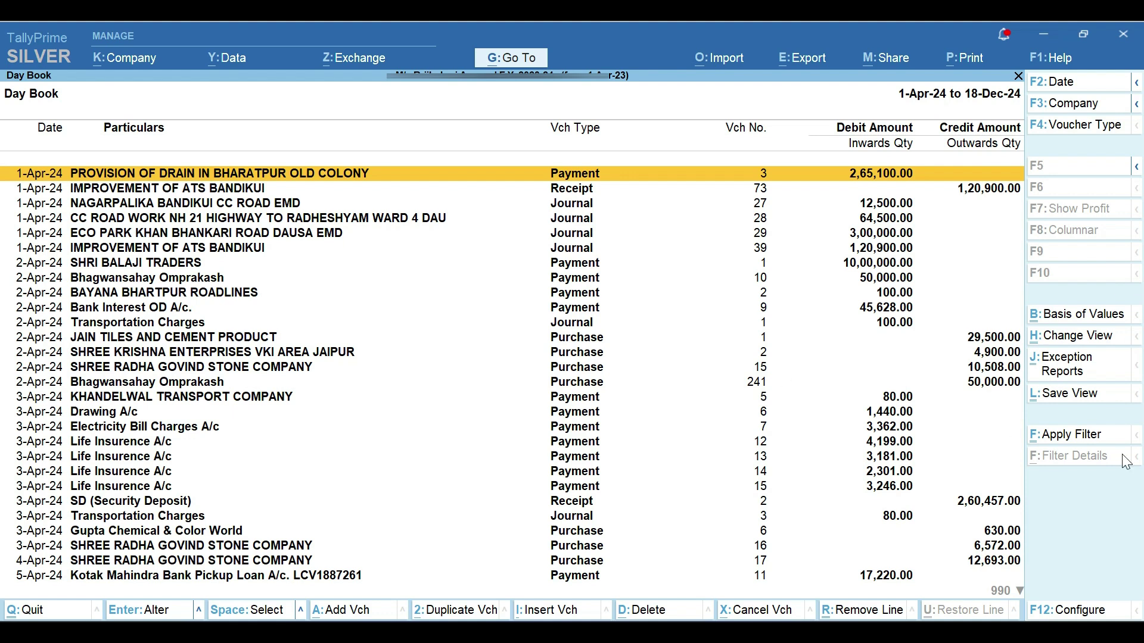
# Search the Day Book for vouchers with the amount 29500 using the Basic Filter, and go through the matching entries
pyautogui.hotkey('ctrl', 'f')
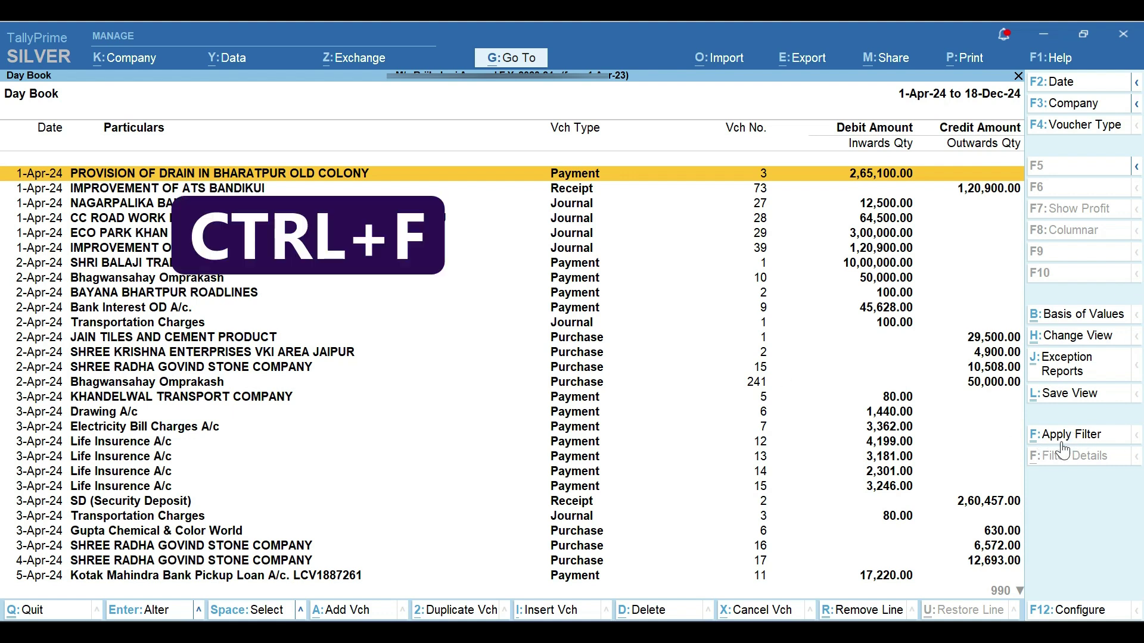
pyautogui.press('ctrl')
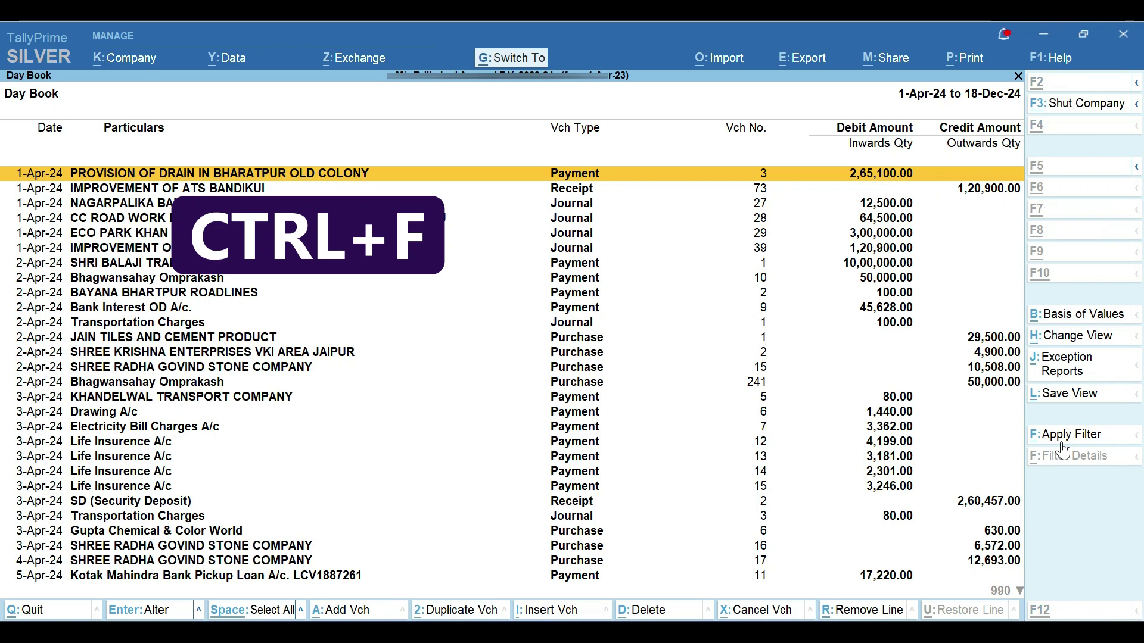
pyautogui.hotkey('ctrl', 'f')
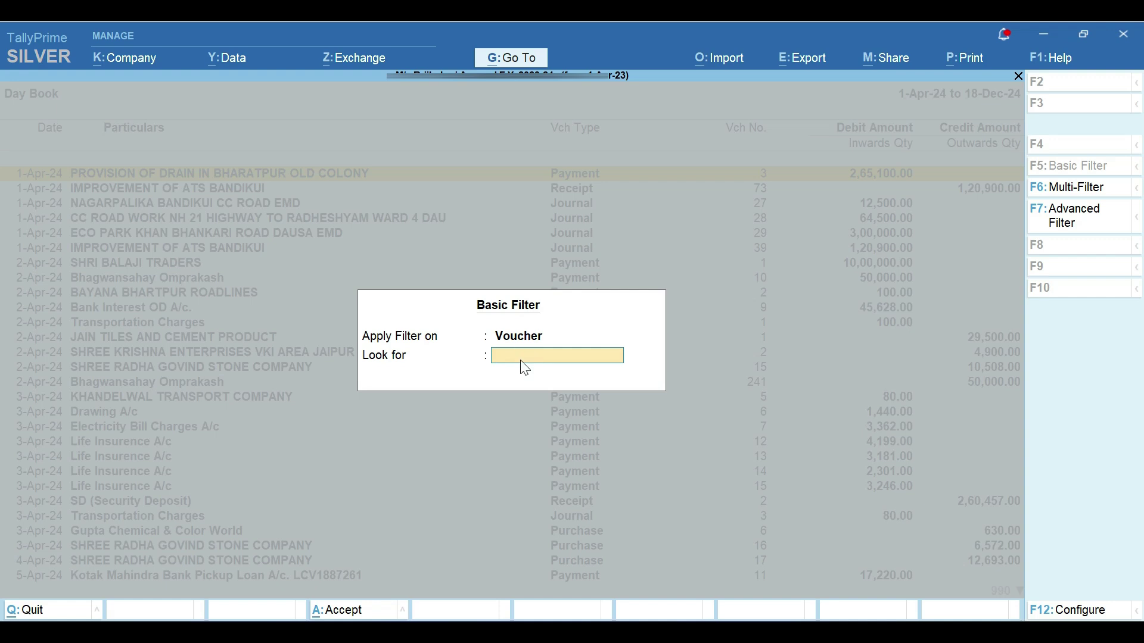
pyautogui.write('29500')
pyautogui.press('Return')
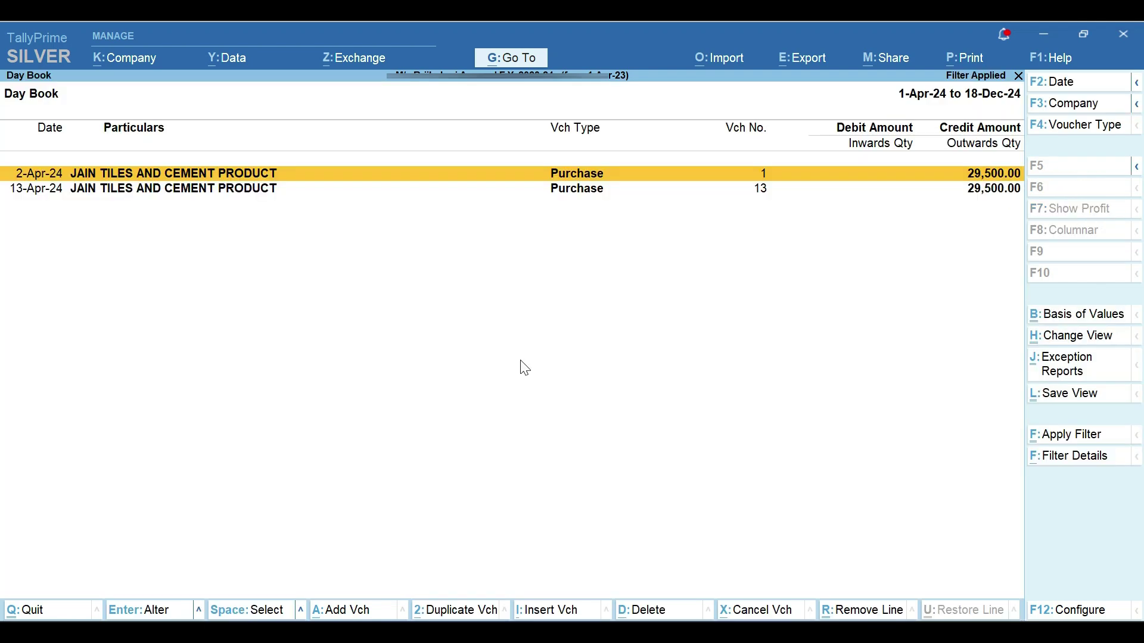
pyautogui.press('Down')
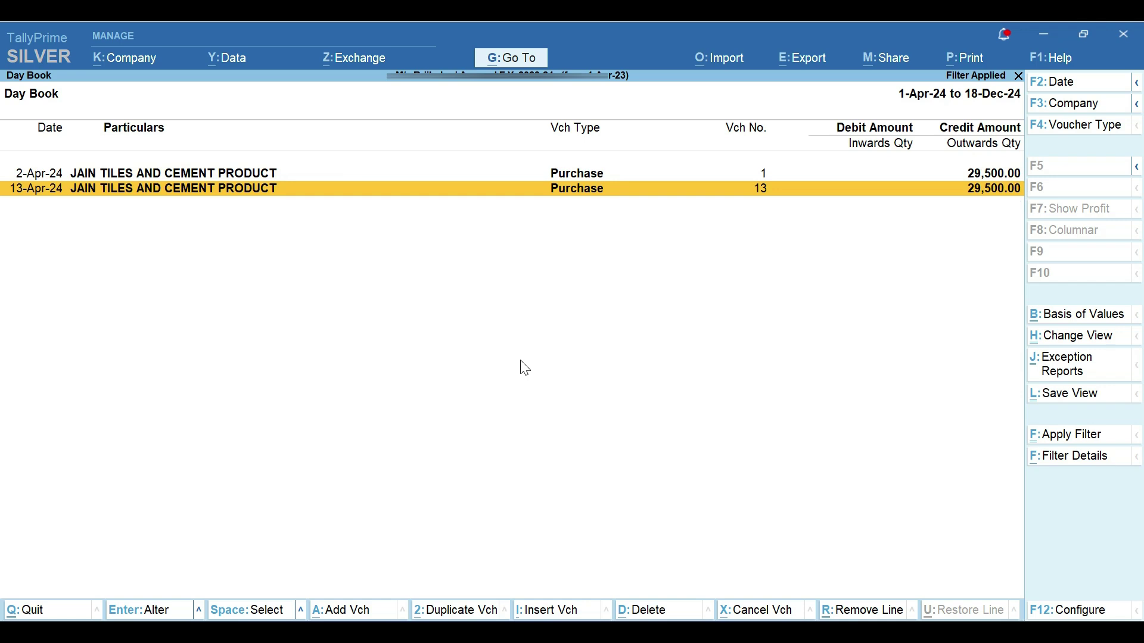
pyautogui.press('Return')
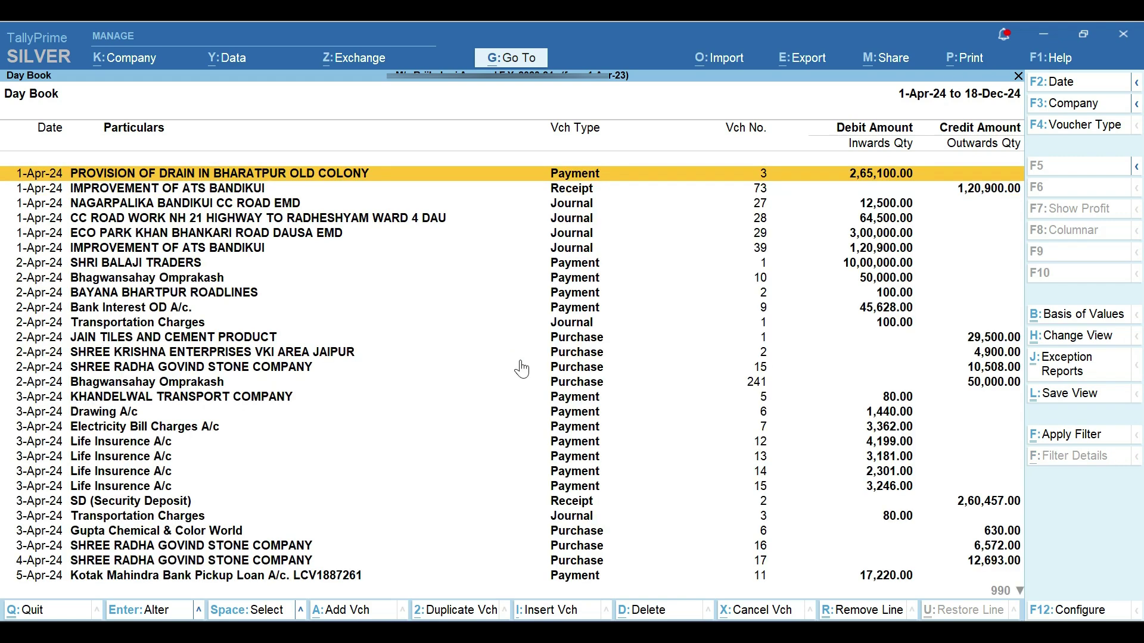
# Open the Advanced Filter for the Day Book and keep Voucher as the row type to filter
pyautogui.hotkey('ctrl', 'f')
pyautogui.hotkey('ctrl', 'f')
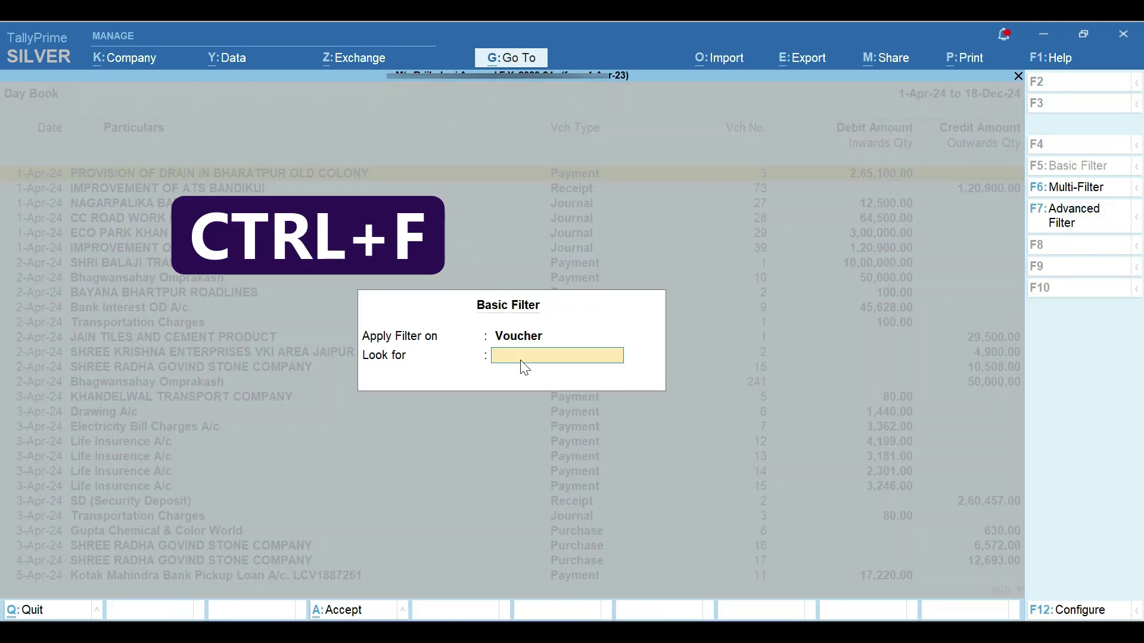
pyautogui.press('F7')
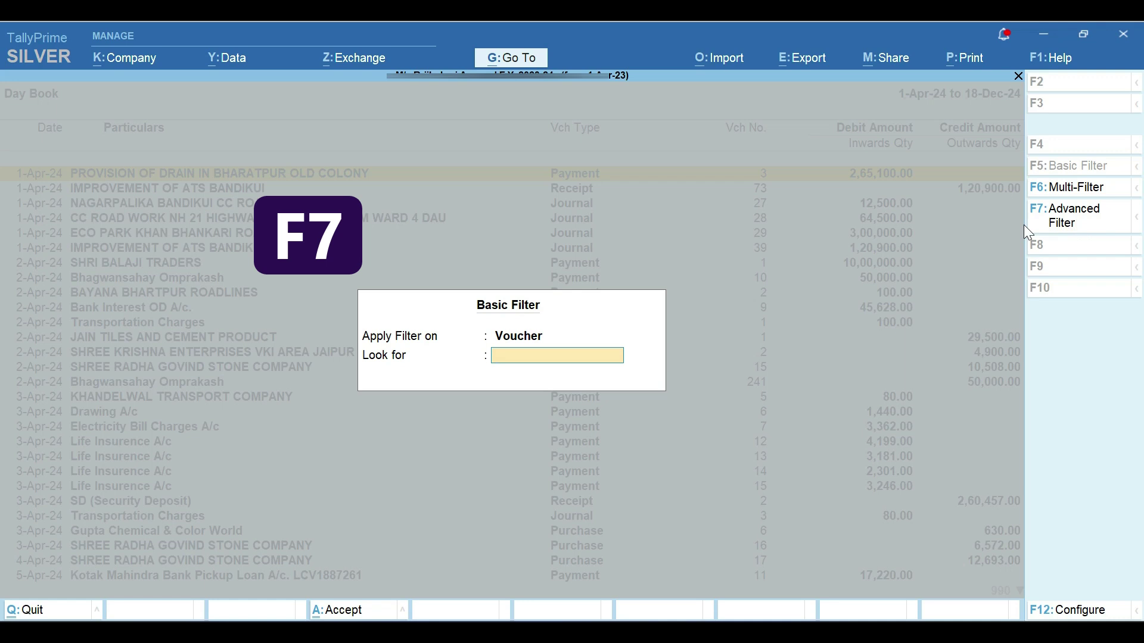
pyautogui.press('F7')
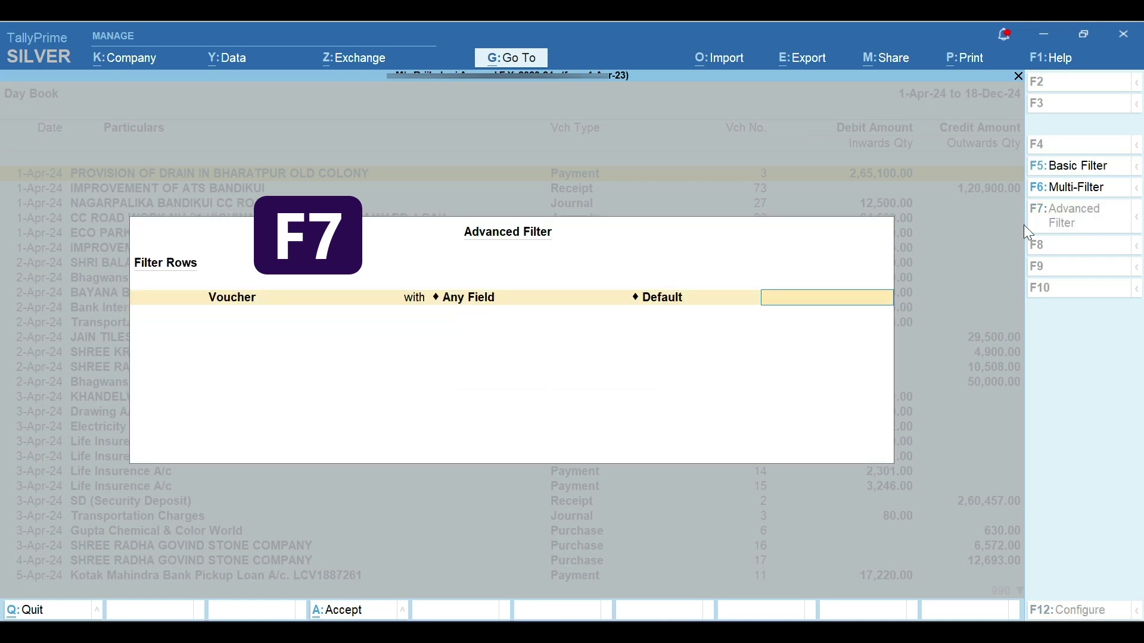
pyautogui.press('BackSpace')
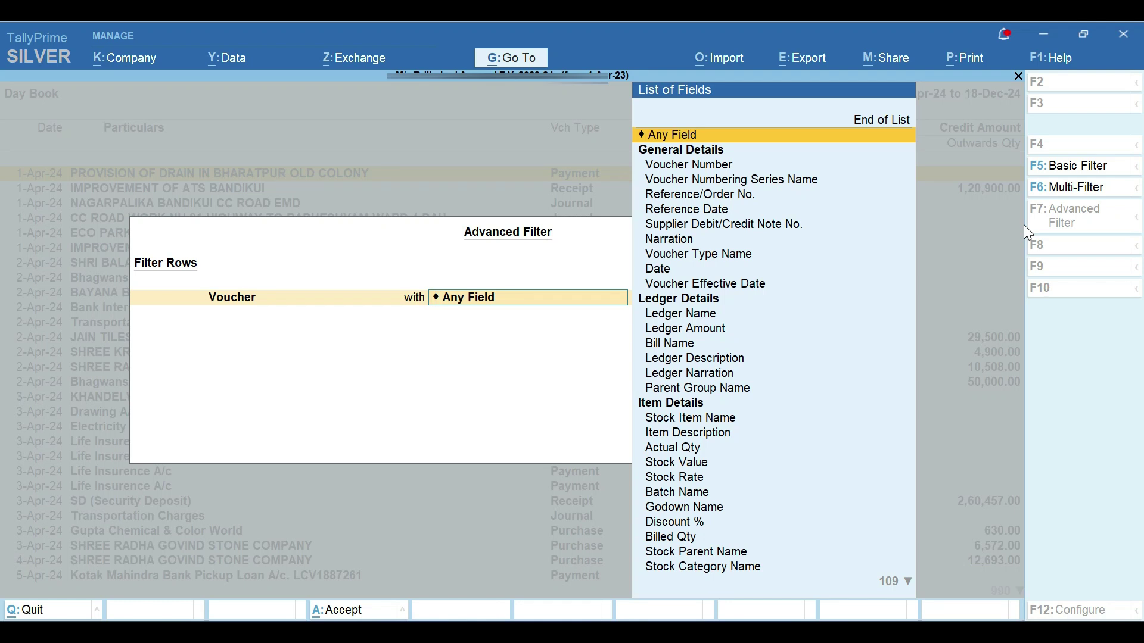
pyautogui.press('BackSpace')
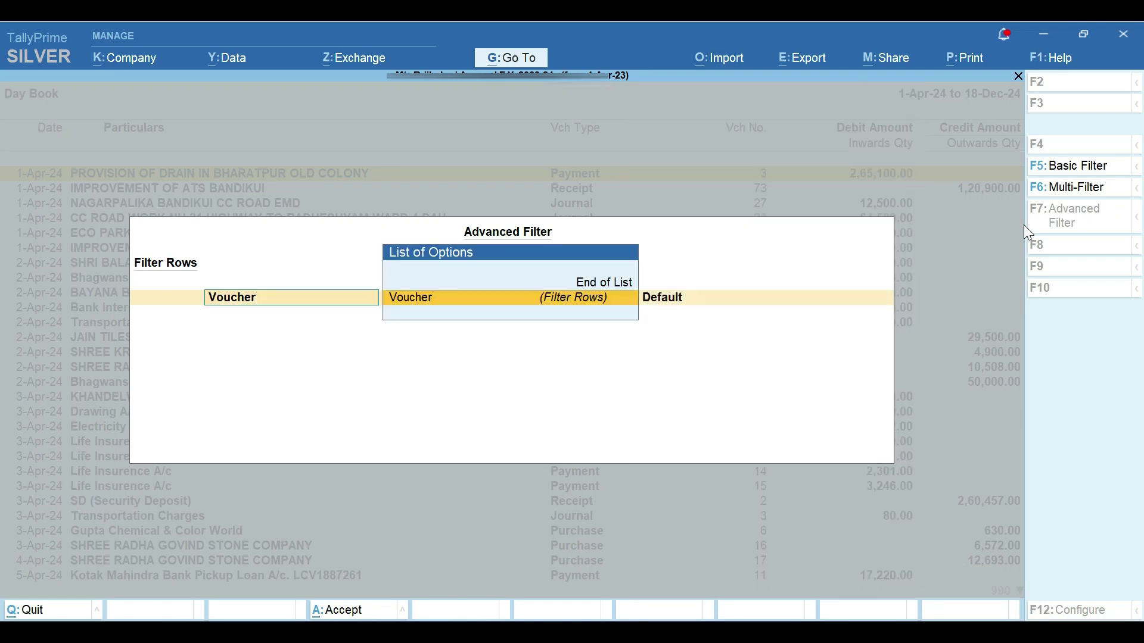
pyautogui.press('Return')
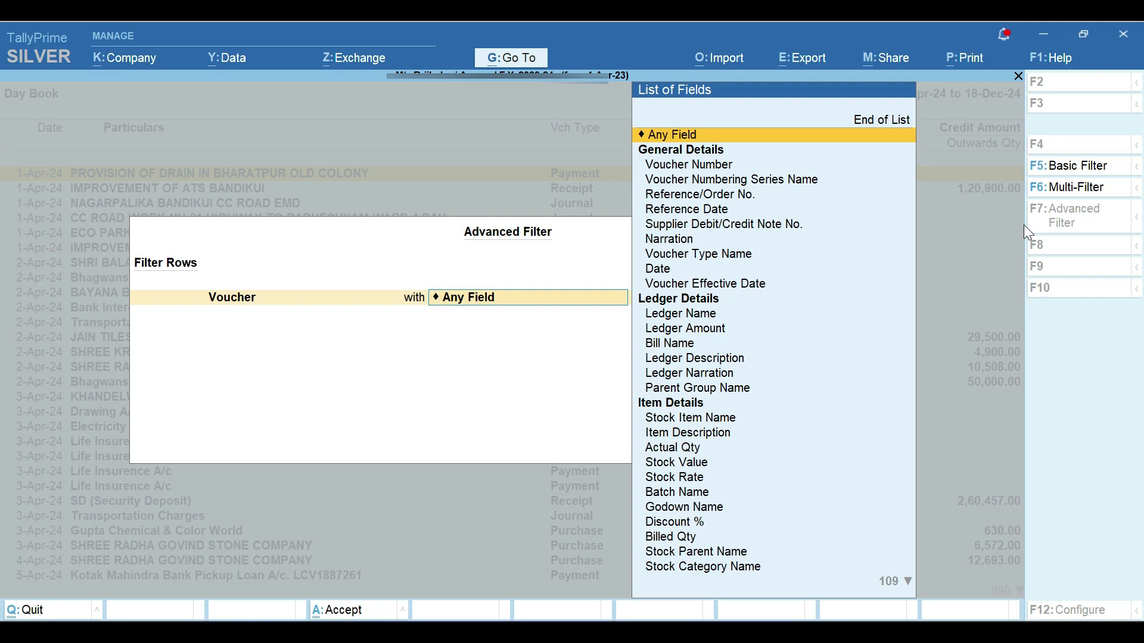
# Set the Advanced Filter's voucher field to Narration, after going through the available general details fields
pyautogui.press('Down')
pyautogui.press('Down')
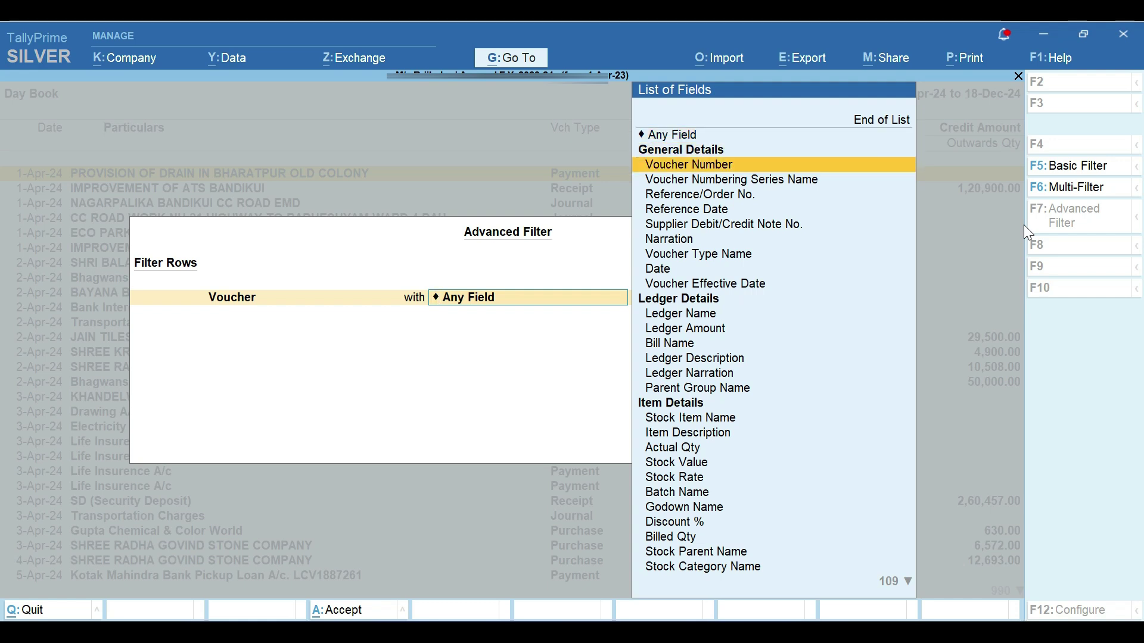
pyautogui.press('Down')
pyautogui.press('Down')
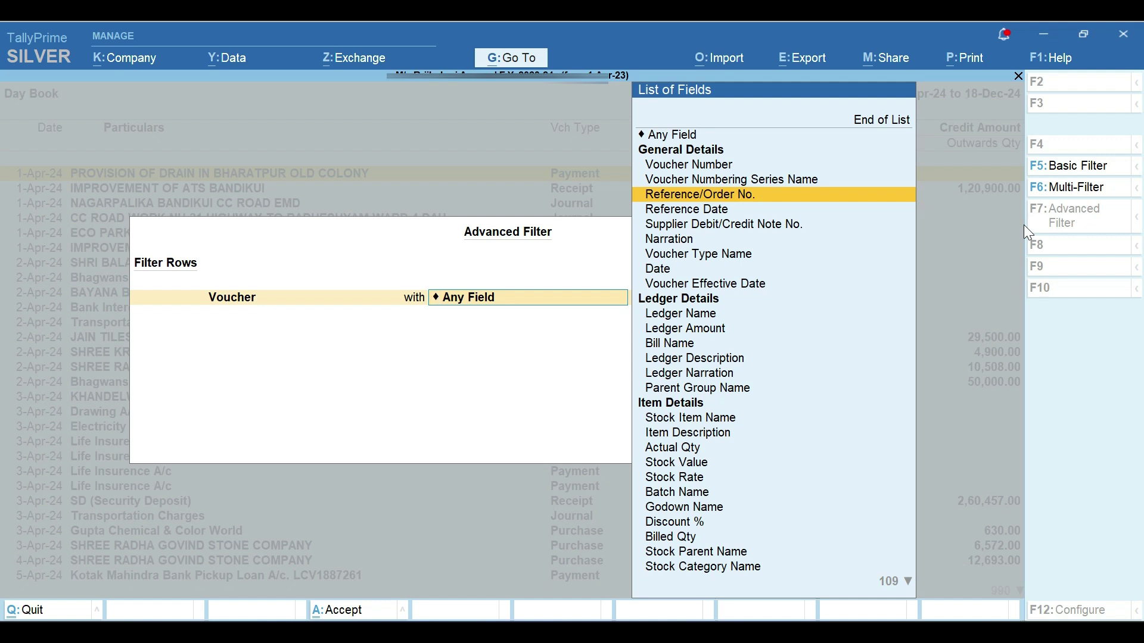
pyautogui.press('Down')
pyautogui.press('Down')
pyautogui.press('Down')
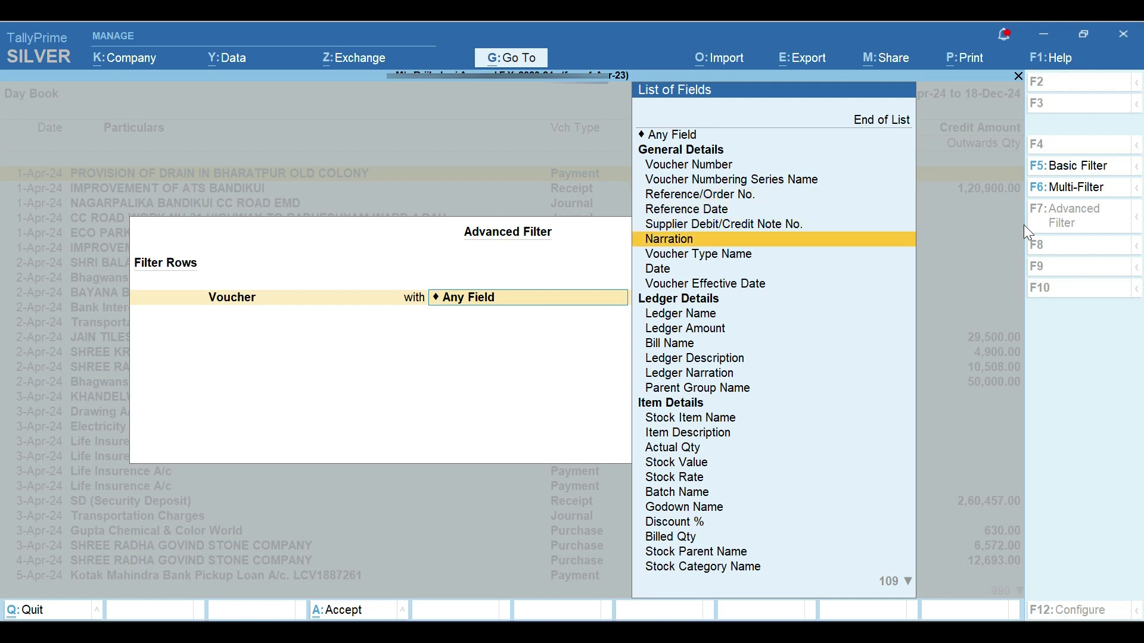
pyautogui.press('Down')
pyautogui.press('Down')
pyautogui.press('Down')
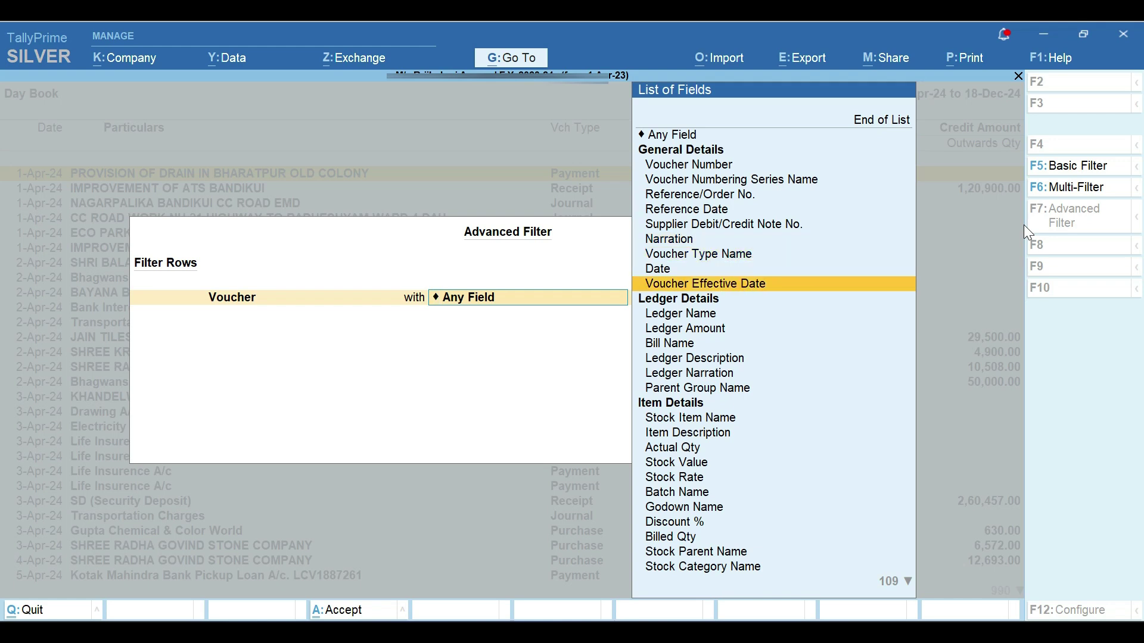
pyautogui.press('Down')
pyautogui.press('Down')
pyautogui.press('Up')
pyautogui.press('Up')
pyautogui.press('Up')
pyautogui.press('Up')
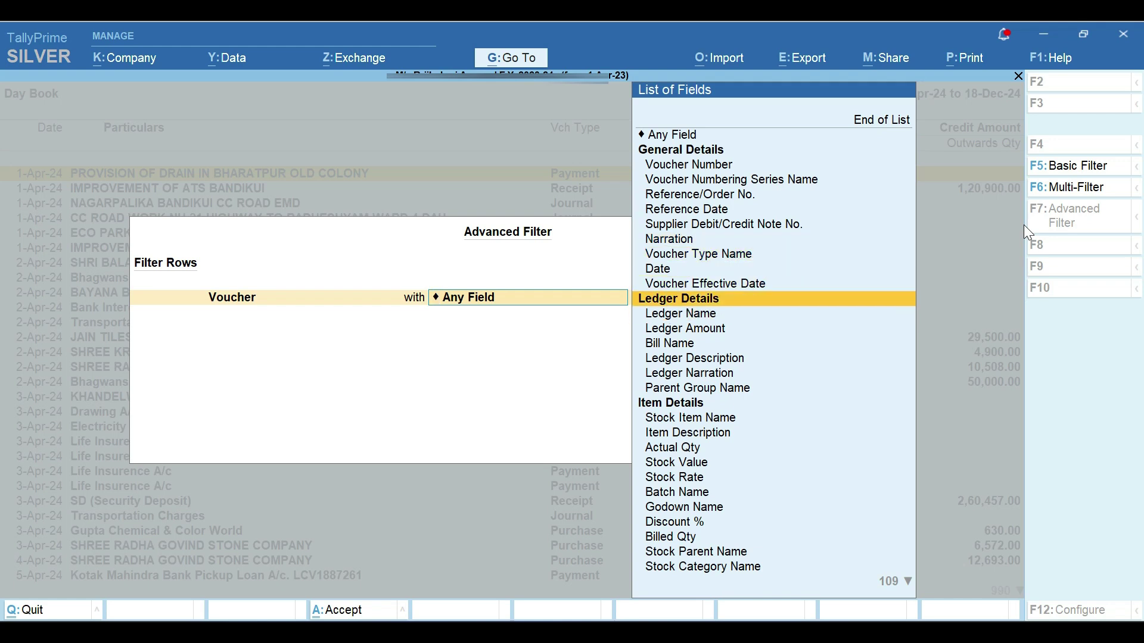
pyautogui.press('Up')
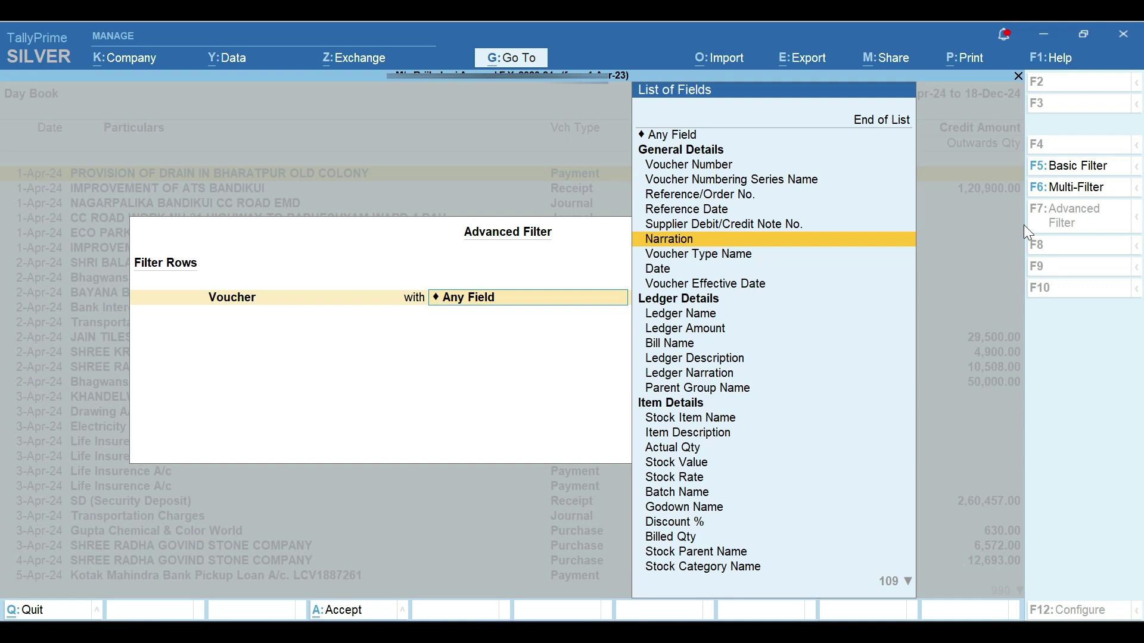
pyautogui.press('Return')
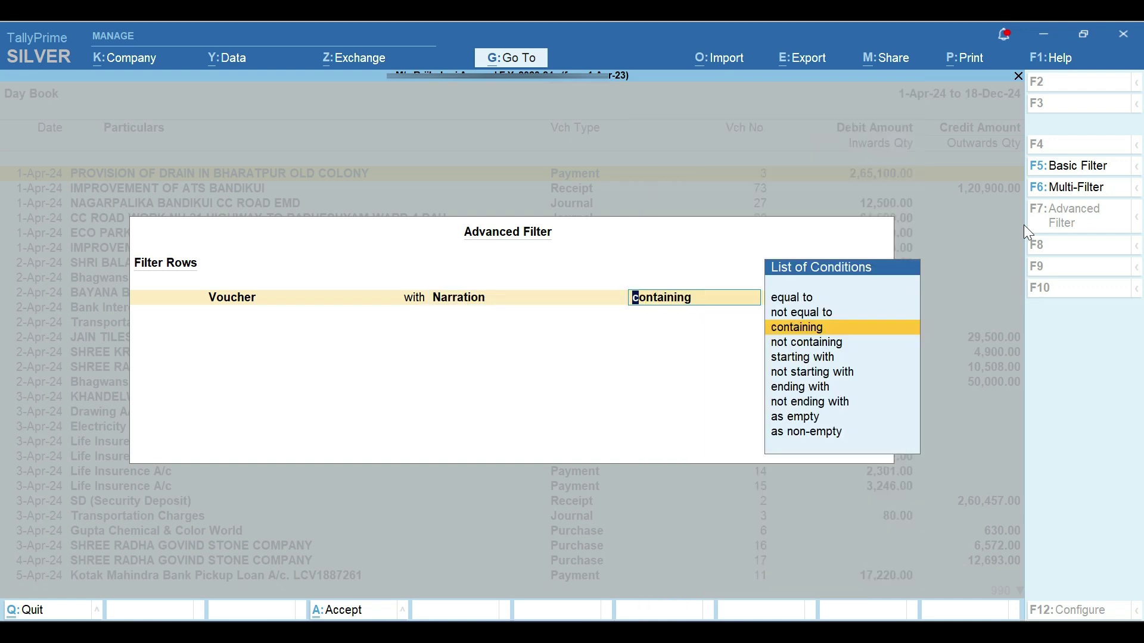
# Review the available conditions for the Narration field and choose "containing"
pyautogui.press('Up')
pyautogui.press('Up')
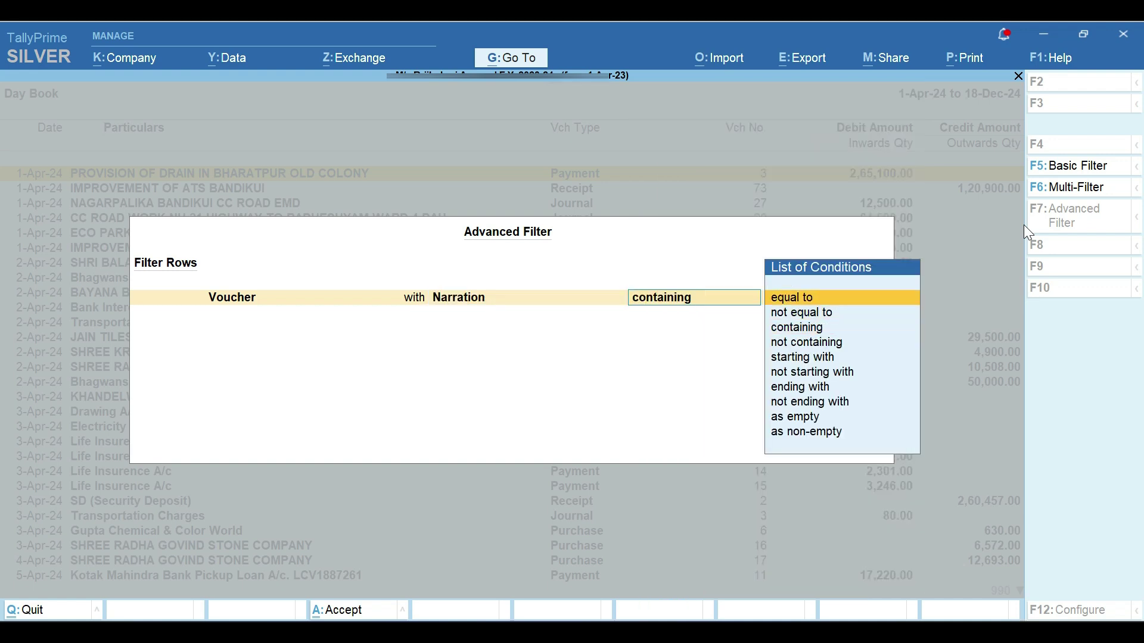
pyautogui.press('Down')
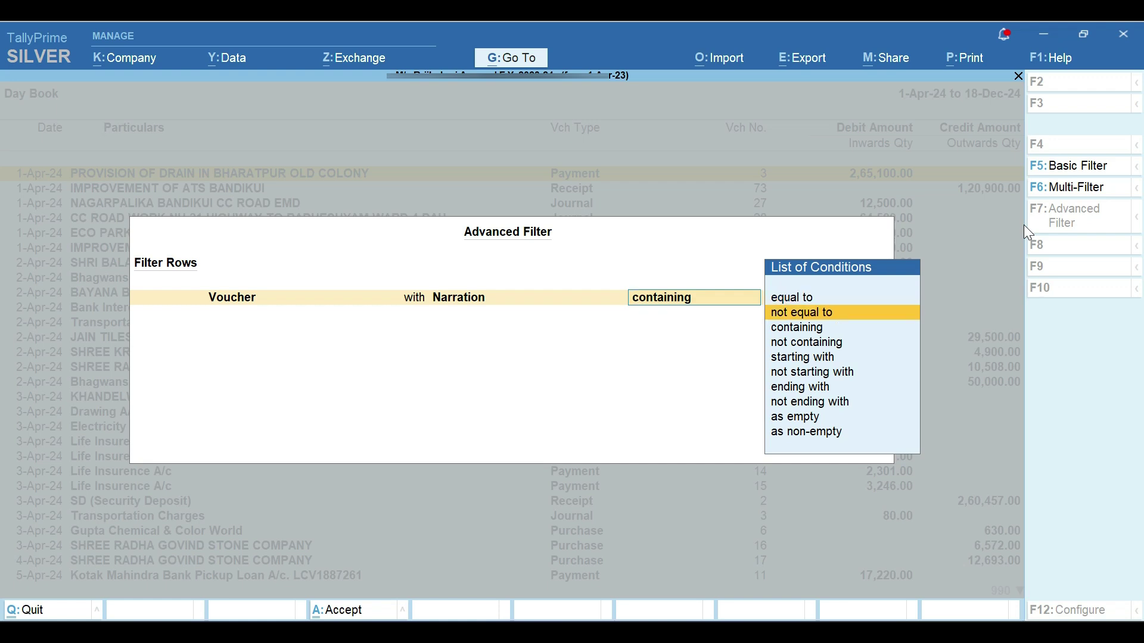
pyautogui.press('Down')
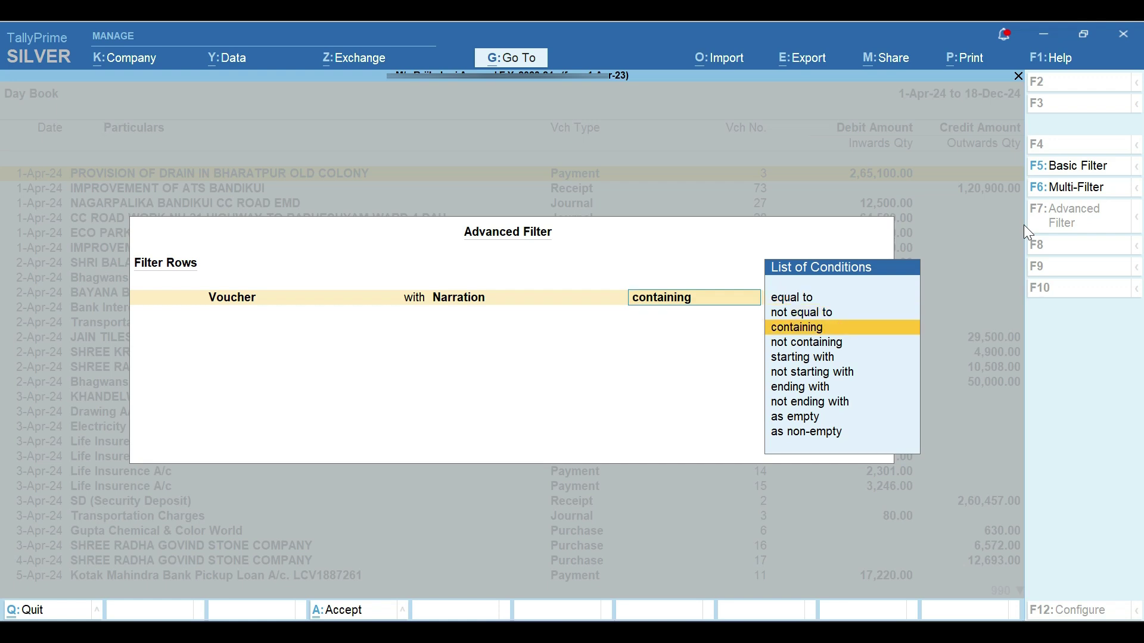
pyautogui.press('Down')
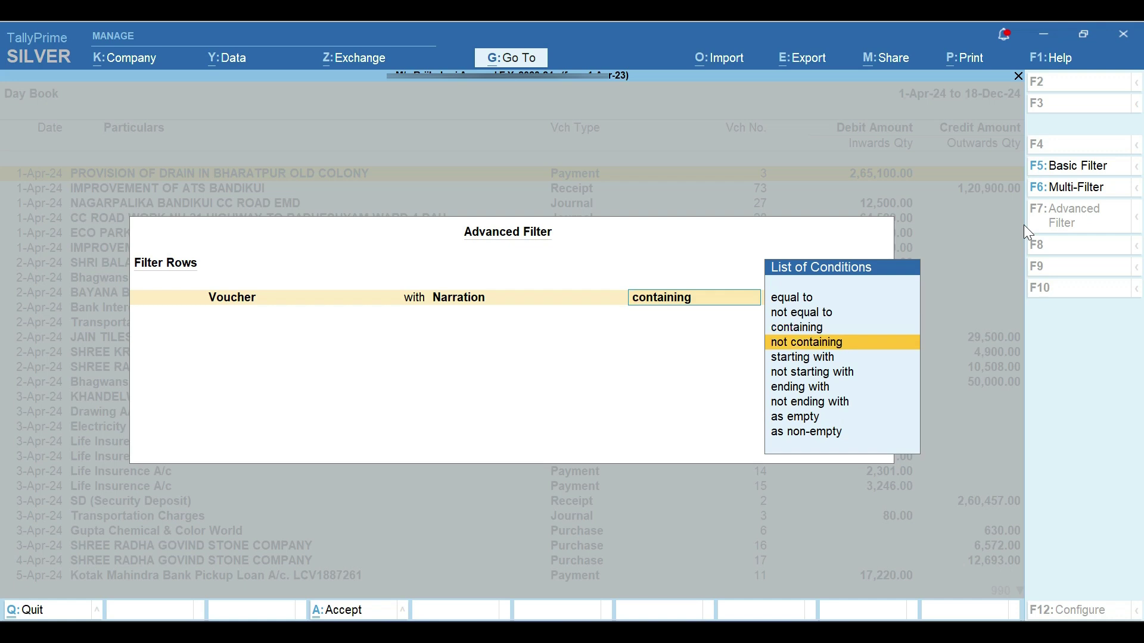
pyautogui.press('Down')
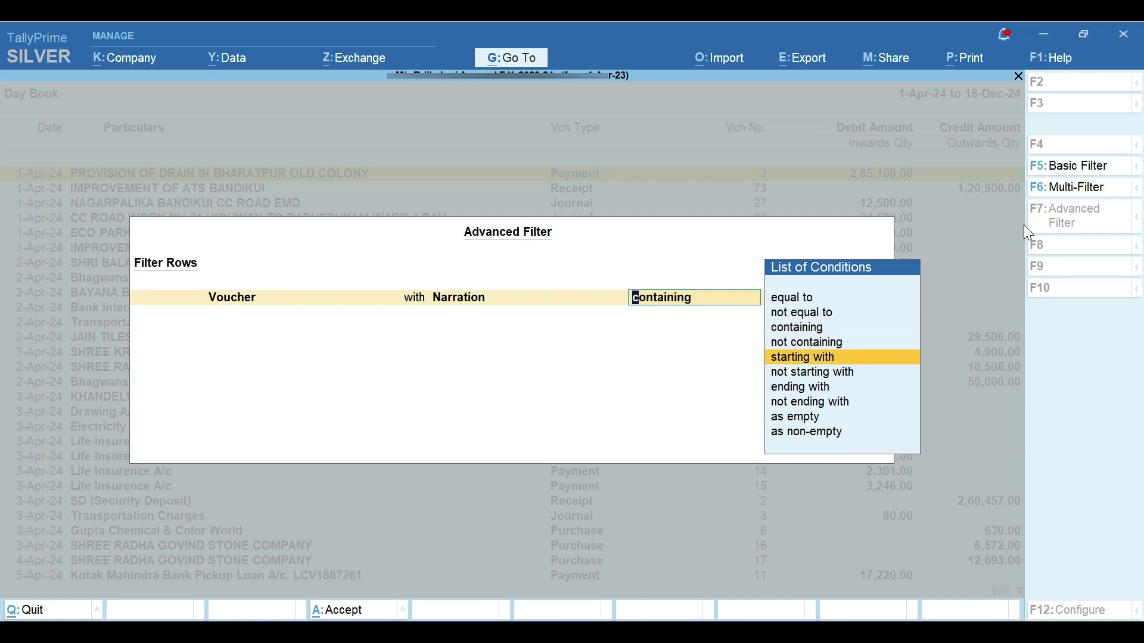
pyautogui.press('Down')
pyautogui.press('Down')
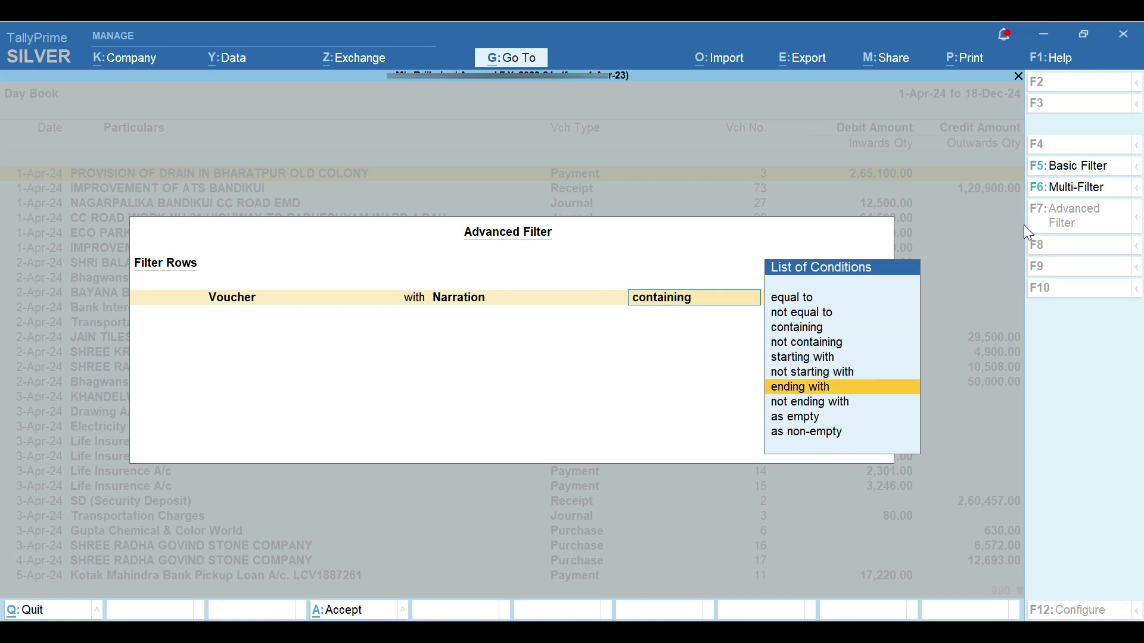
pyautogui.press('Up')
pyautogui.press('Up')
pyautogui.press('Up')
pyautogui.press('Up')
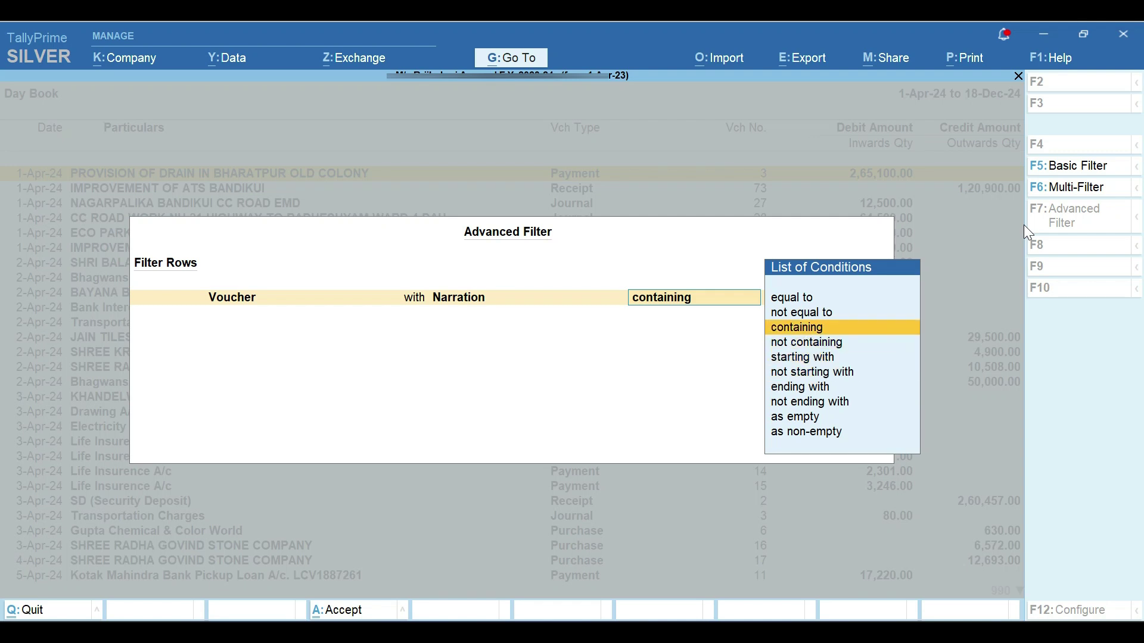
pyautogui.press('Return')
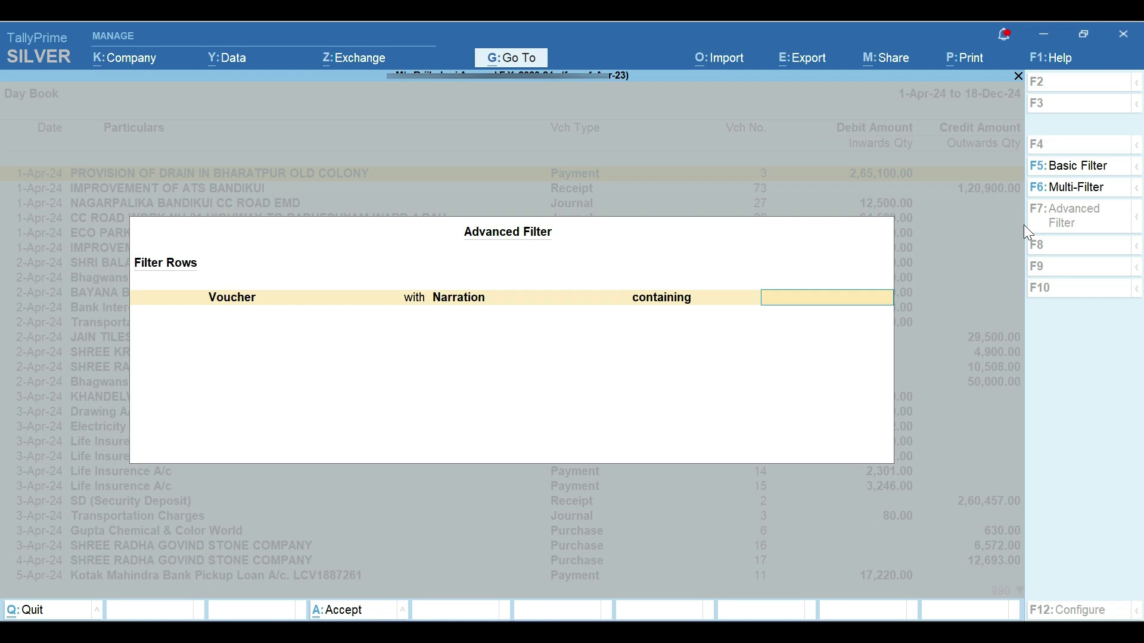
# Apply the Narration filter with the text "Tds" as its only condition, and open the 26-Jul-24 payment voucher from the filtered Day Book
pyautogui.write('Tds')
pyautogui.press('Return')
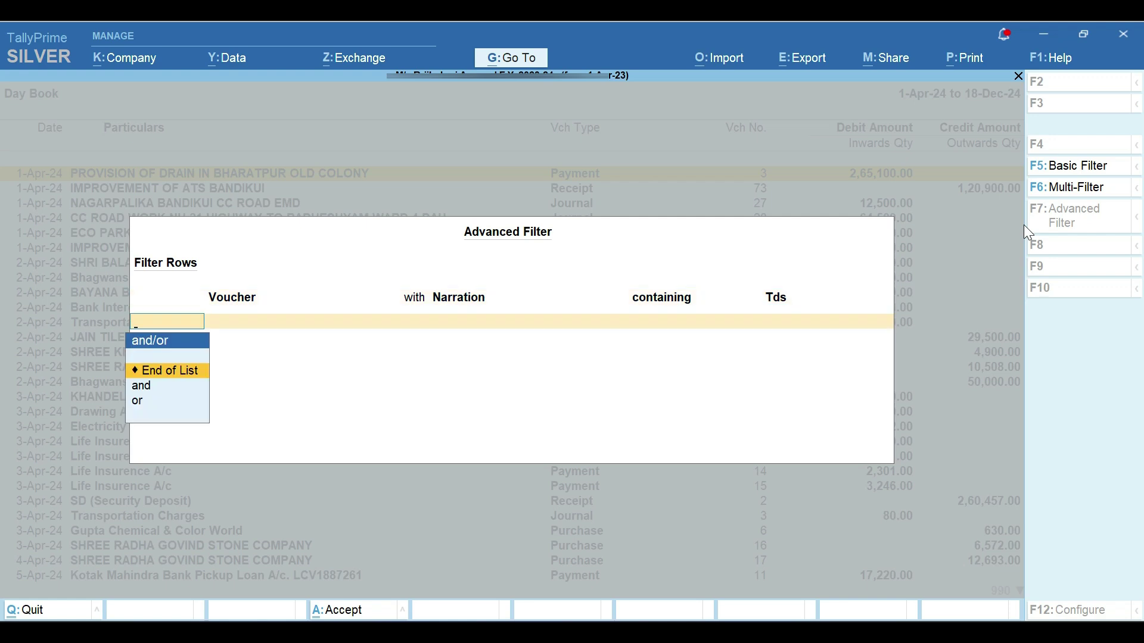
pyautogui.press('Return')
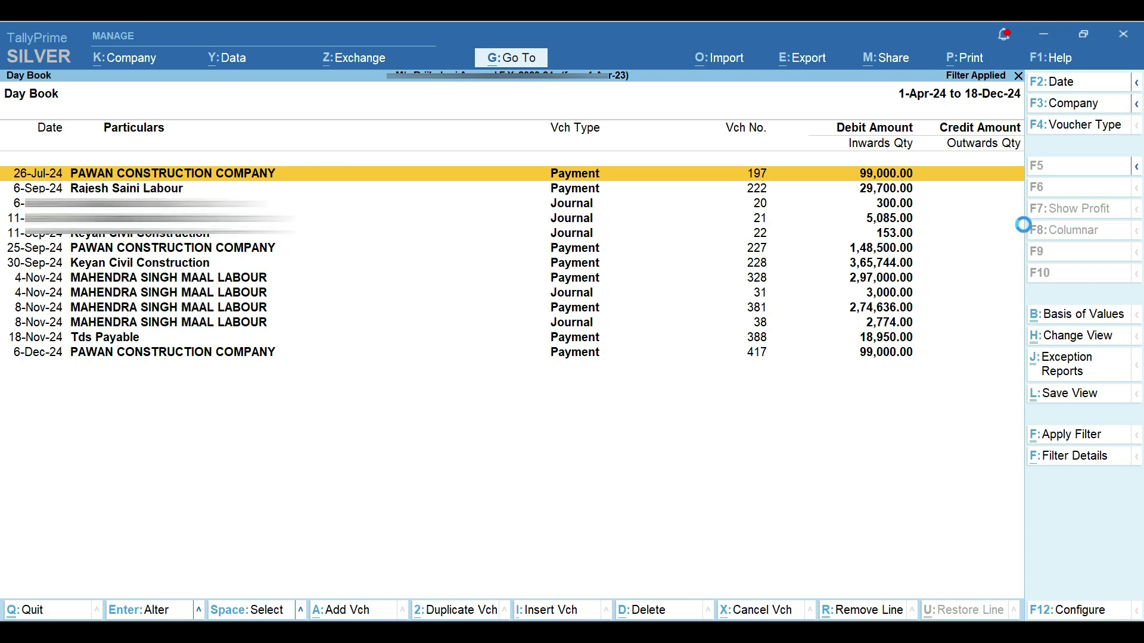
pyautogui.press('Return')
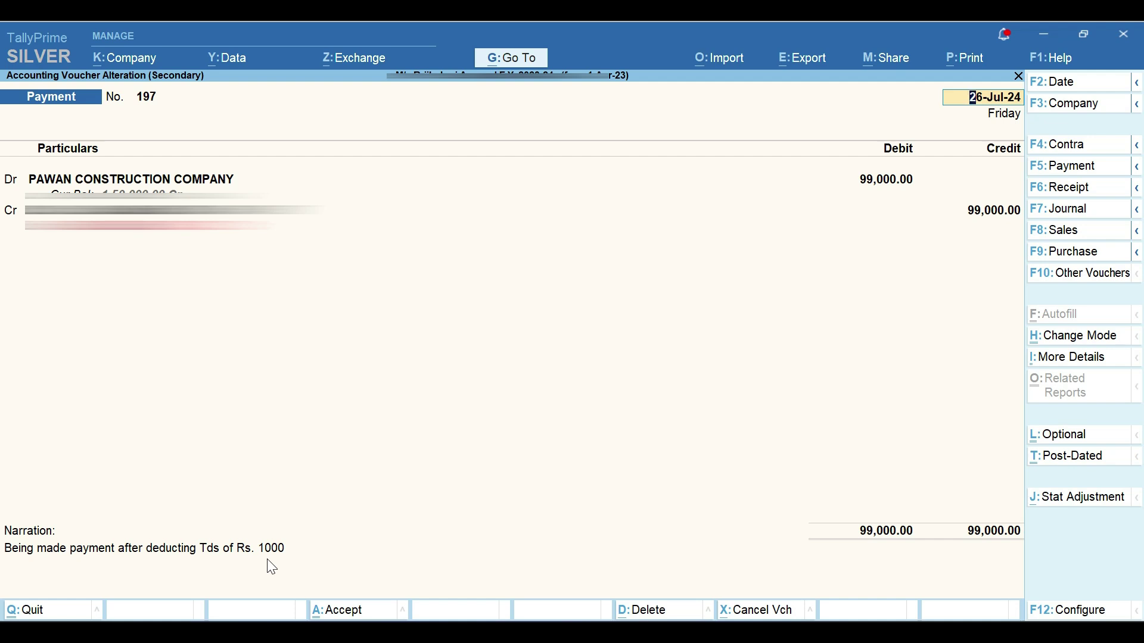
# Quit the payment voucher without saving it and expand the unfiltered Day Book into its detailed format
pyautogui.press('Escape')
pyautogui.press('y')
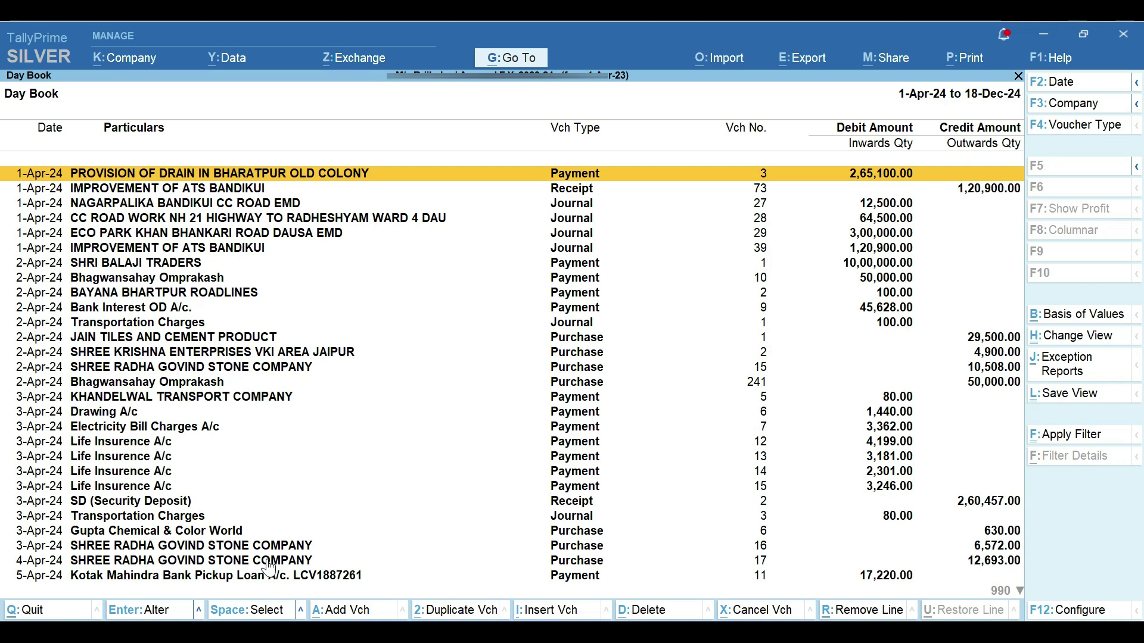
pyautogui.press('alt')
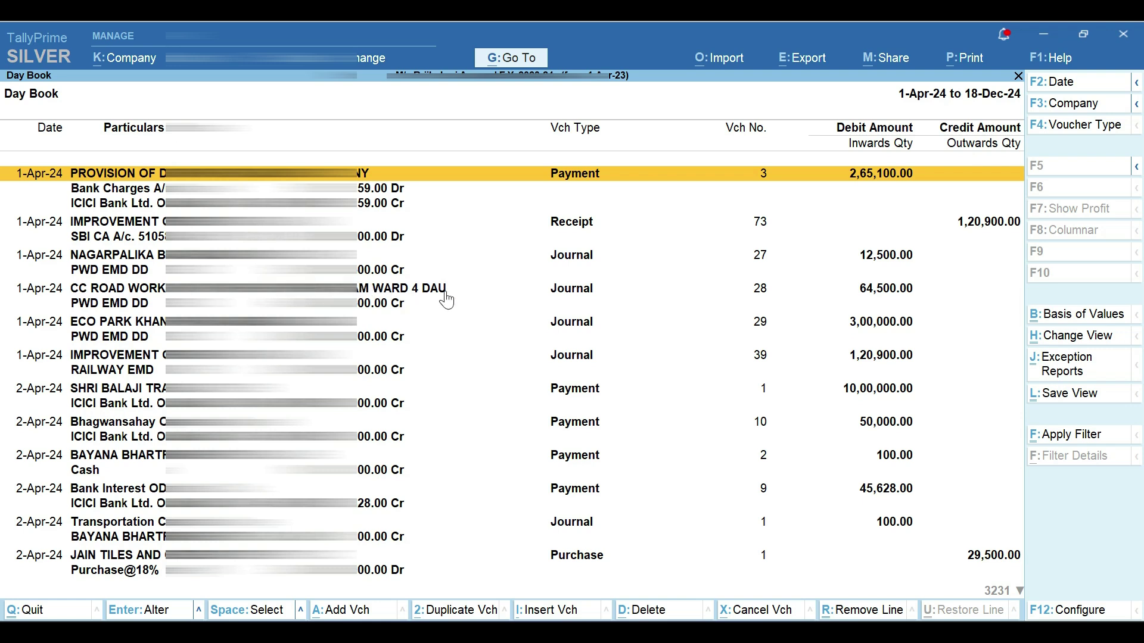
# Examine the Day Book's configuration options for narrations, report format and inventory details, then close the configuration without changing them
pyautogui.press('F12')
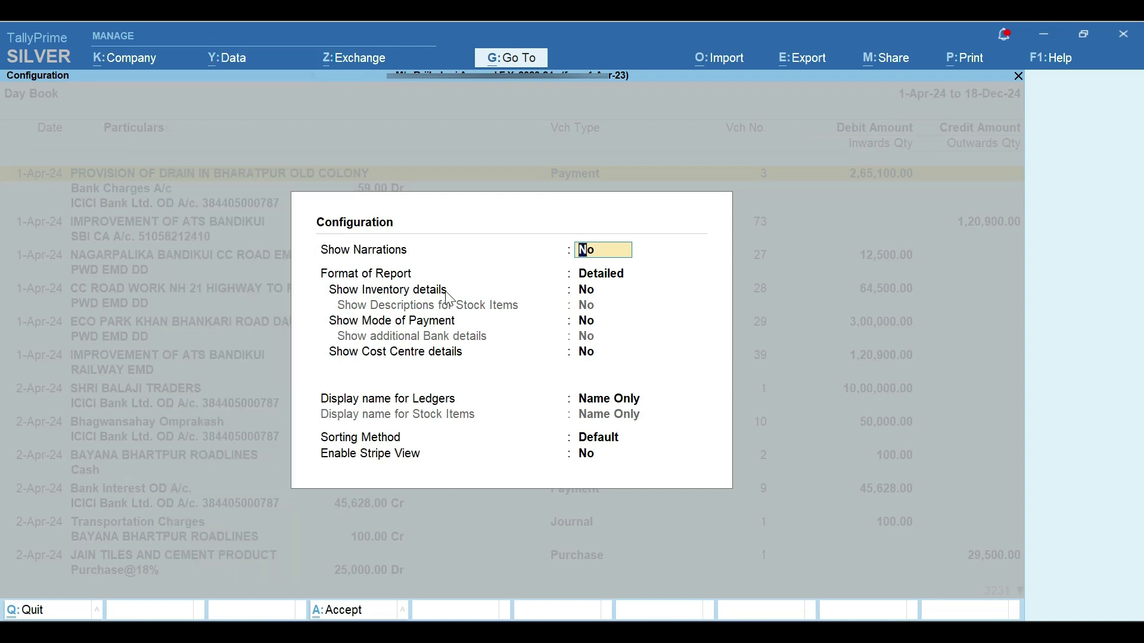
pyautogui.press('Return')
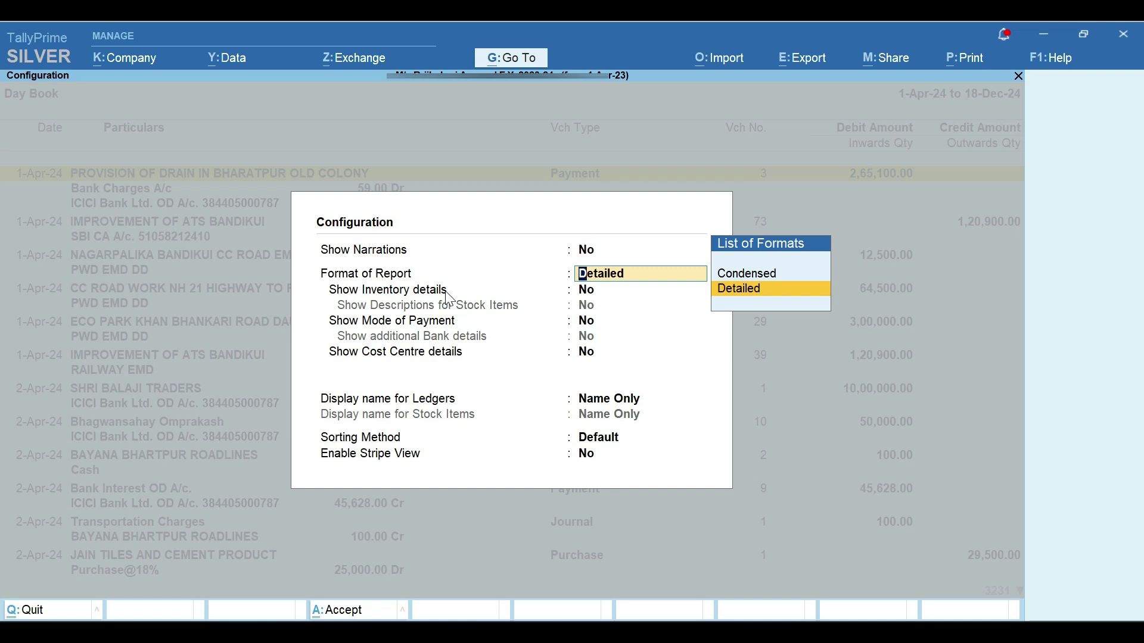
pyautogui.press('Return')
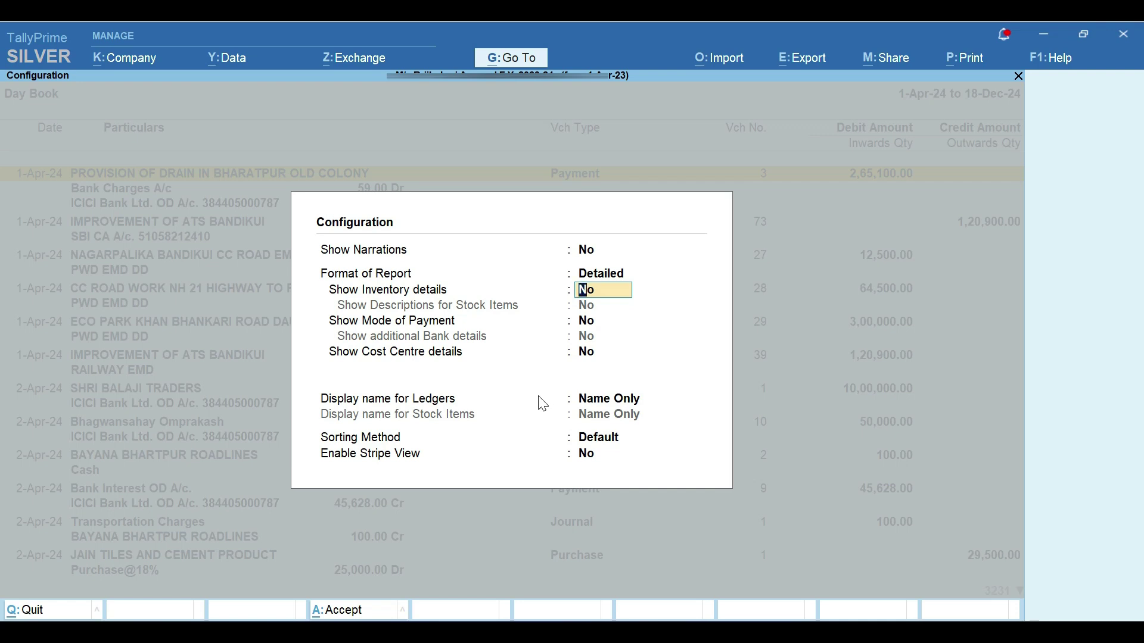
pyautogui.press('BackSpace')
pyautogui.press('Escape')
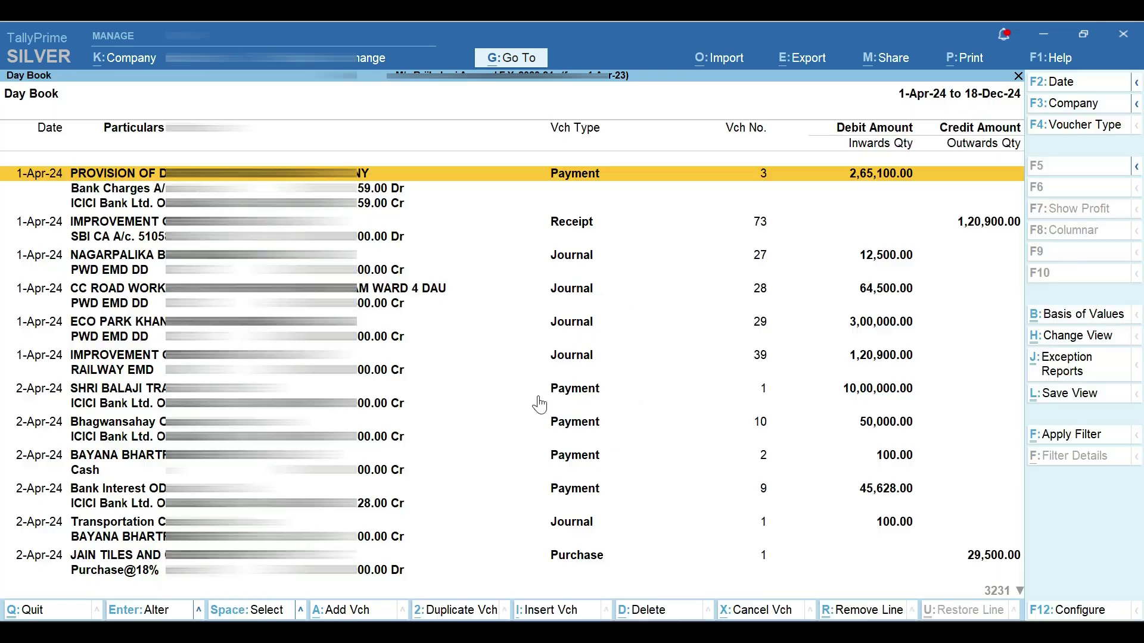